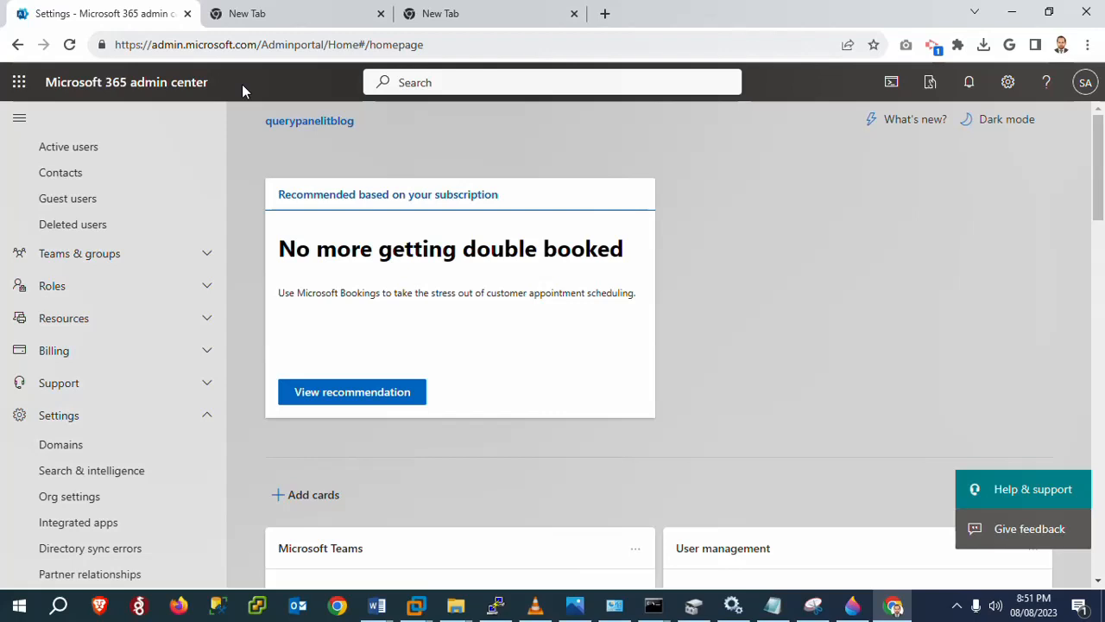
Open the Security admin center from the Microsoft 365 admin center and go to its Policies & rules page.
left_click_drag(234, 251, 234, 413)
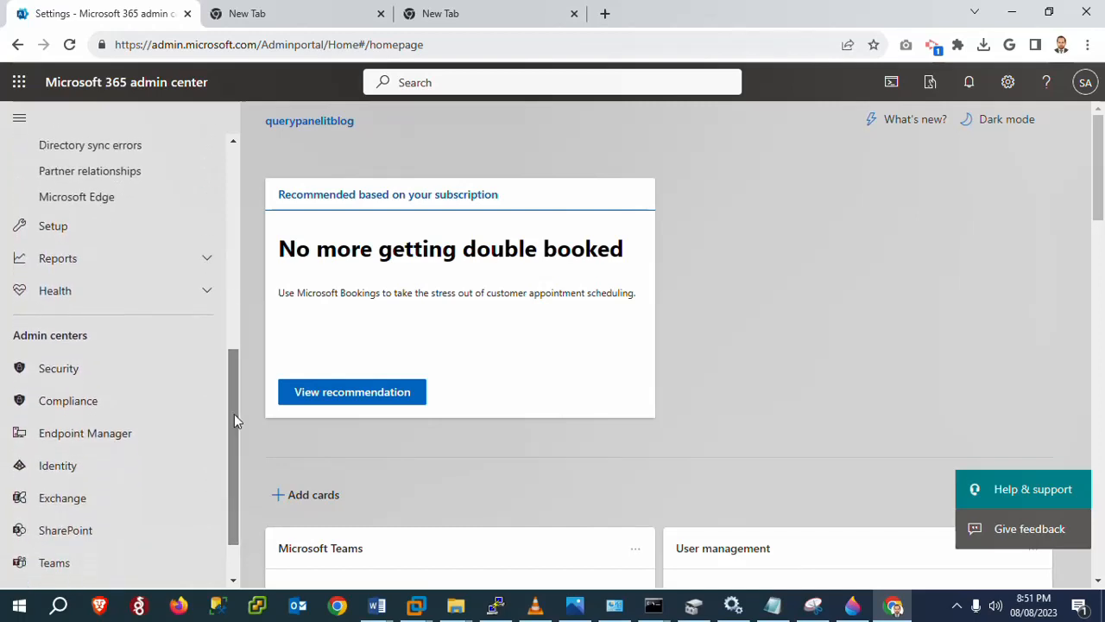
left_click(58, 369)
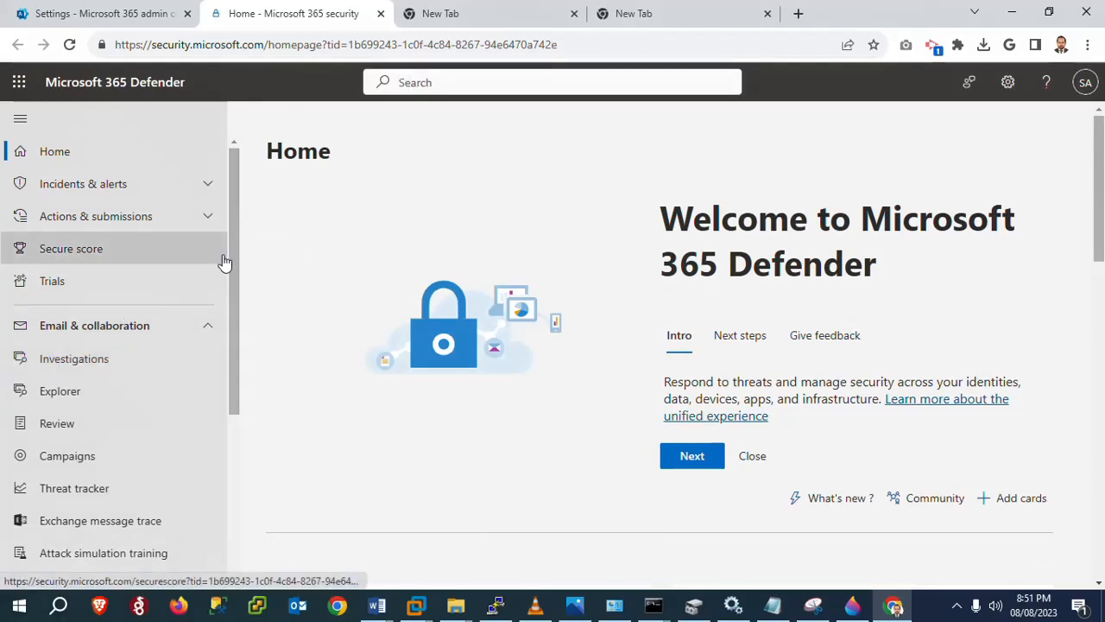
left_click_drag(231, 278, 232, 456)
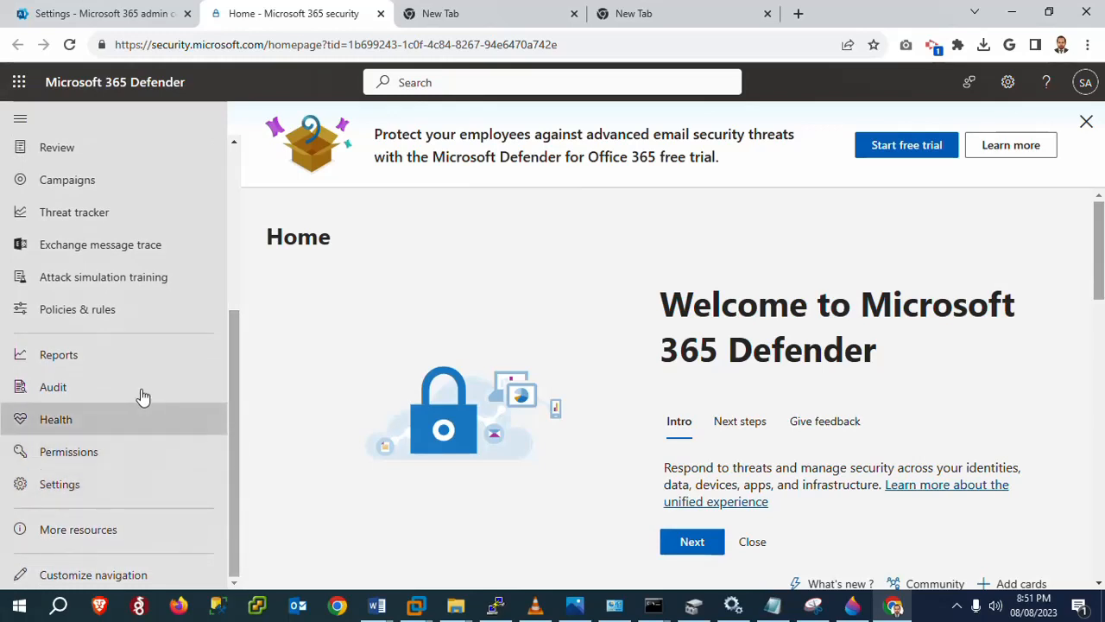
right_click(114, 312)
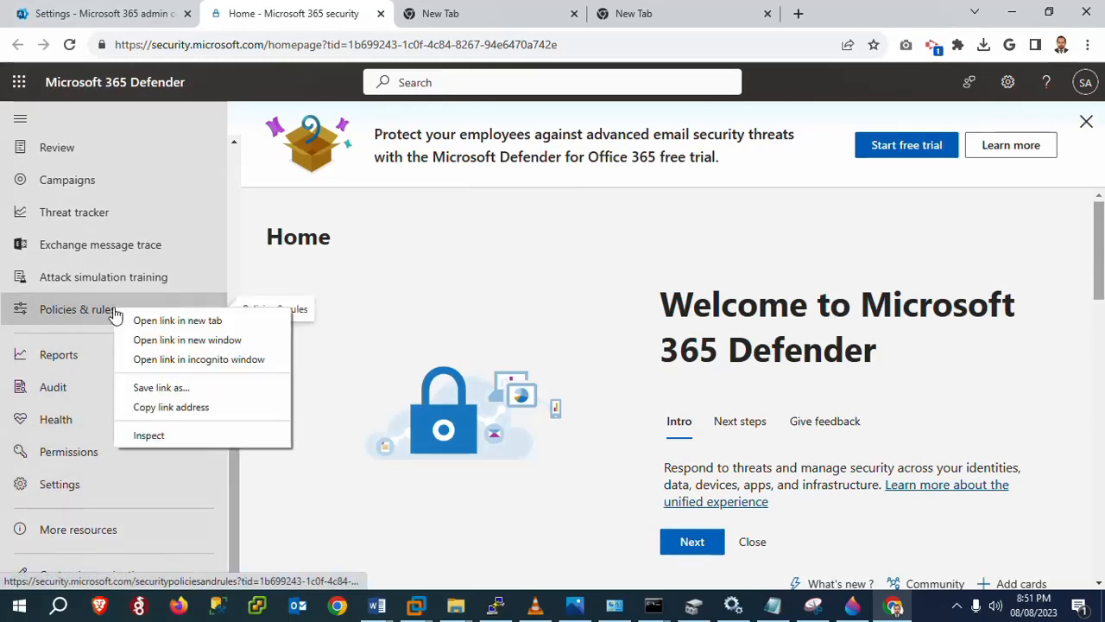
left_click(96, 307)
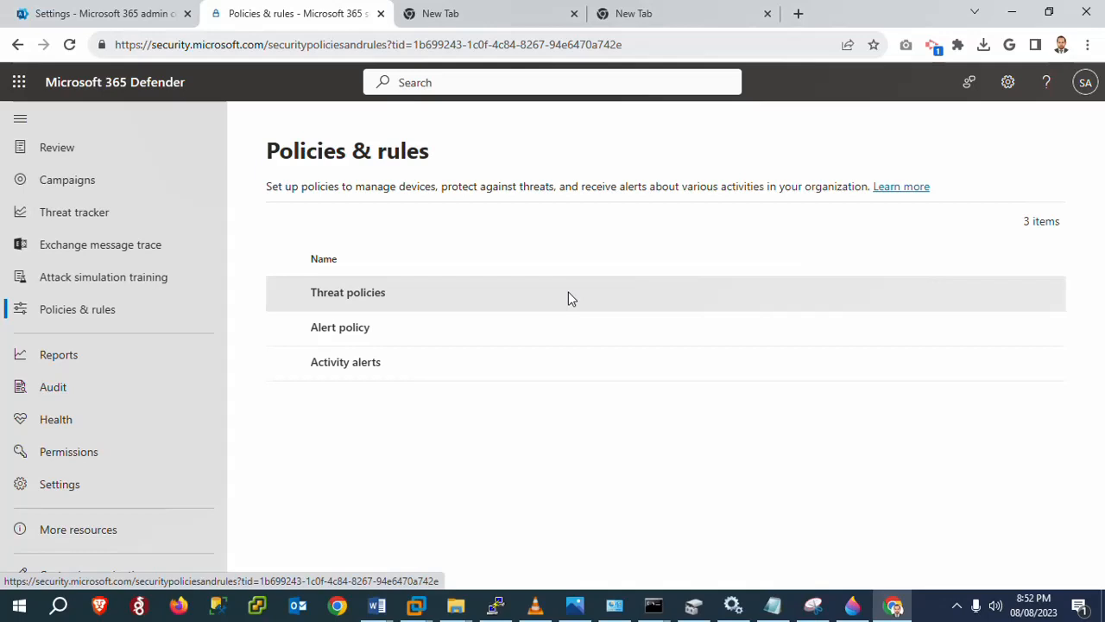
Open the Anti-malware policies from the Threat policies page.
left_click(350, 299)
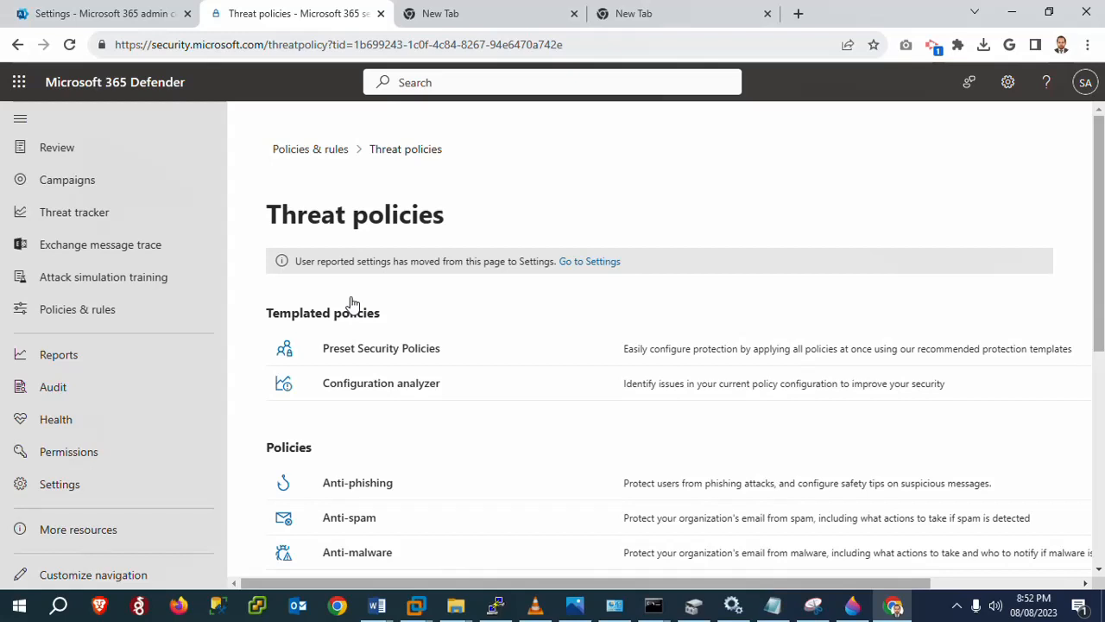
scroll(1103, 291, "down", 2)
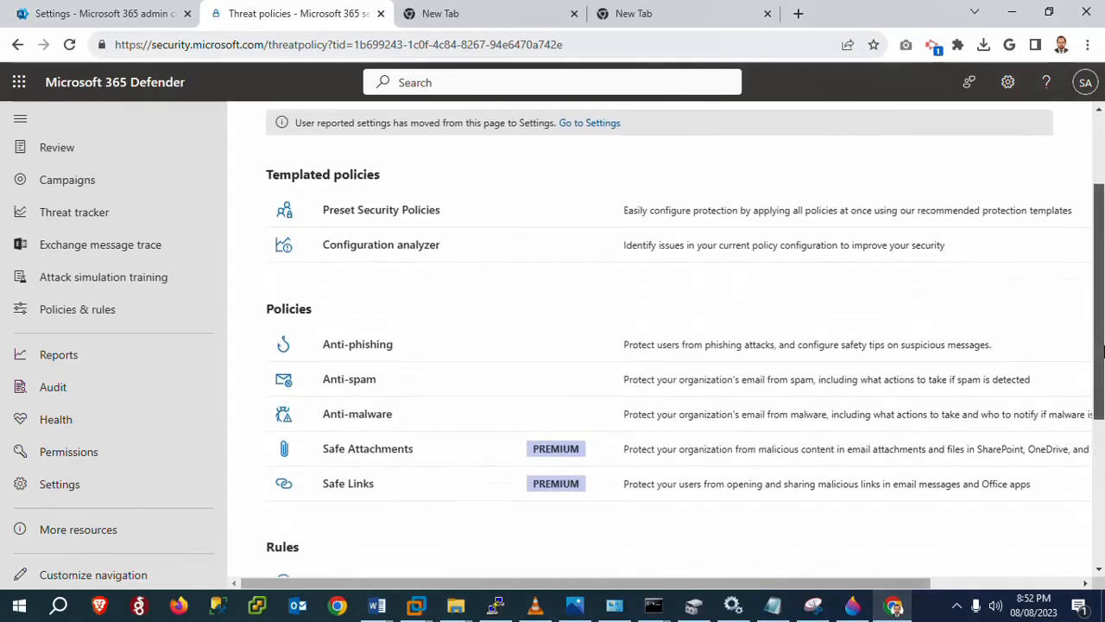
left_click(371, 419)
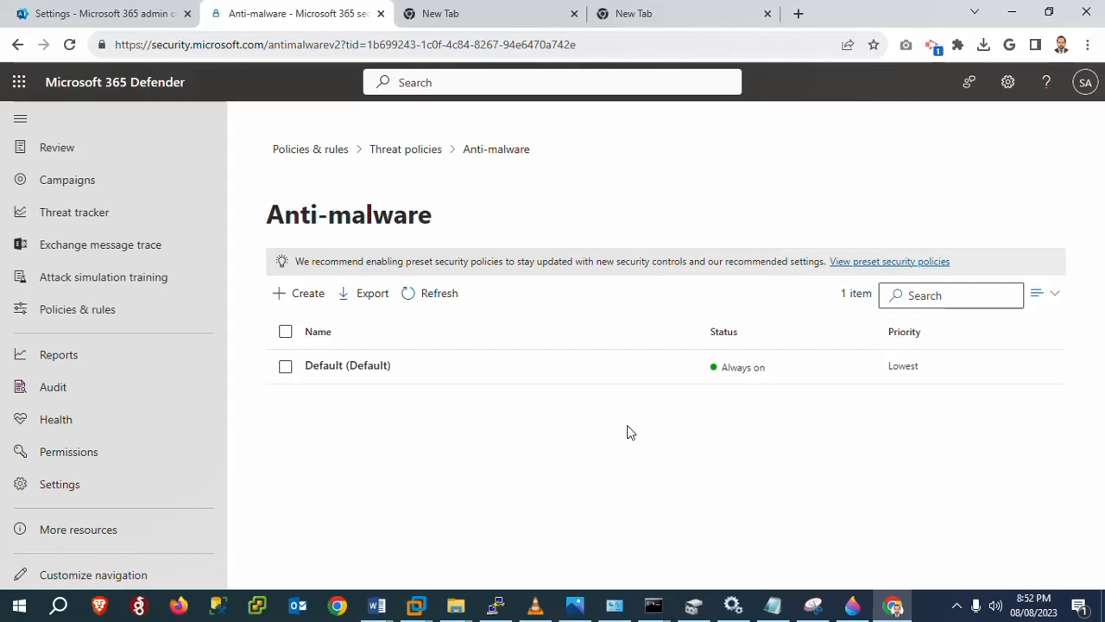
Review the Default anti-malware policy's protection settings, including its admin notifications for external senders, and close its details.
left_click(344, 366)
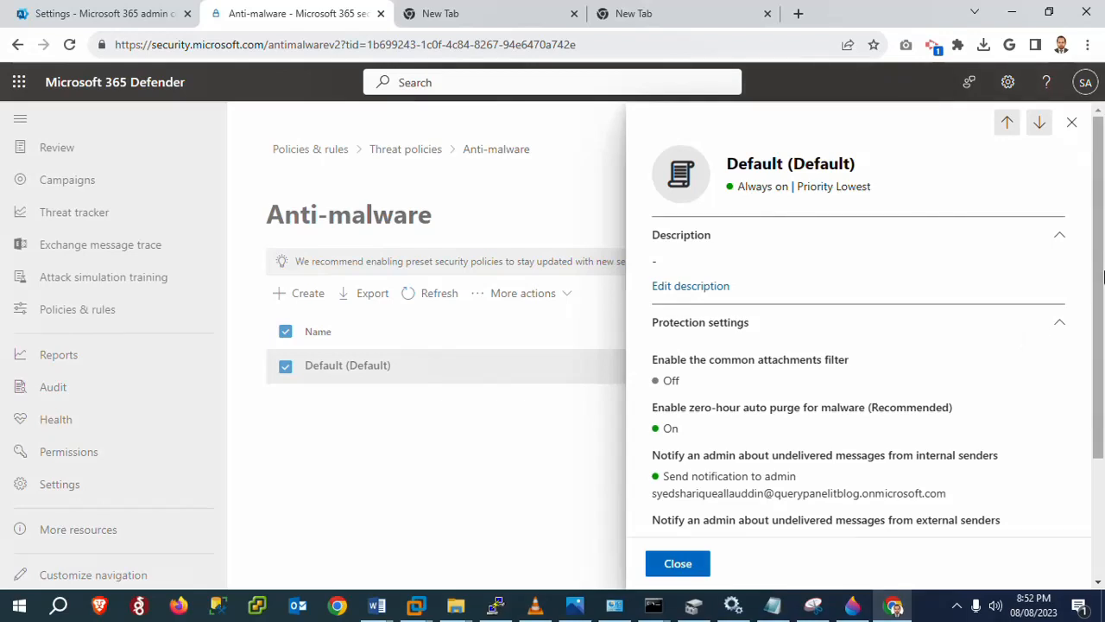
left_click_drag(1103, 274, 1091, 362)
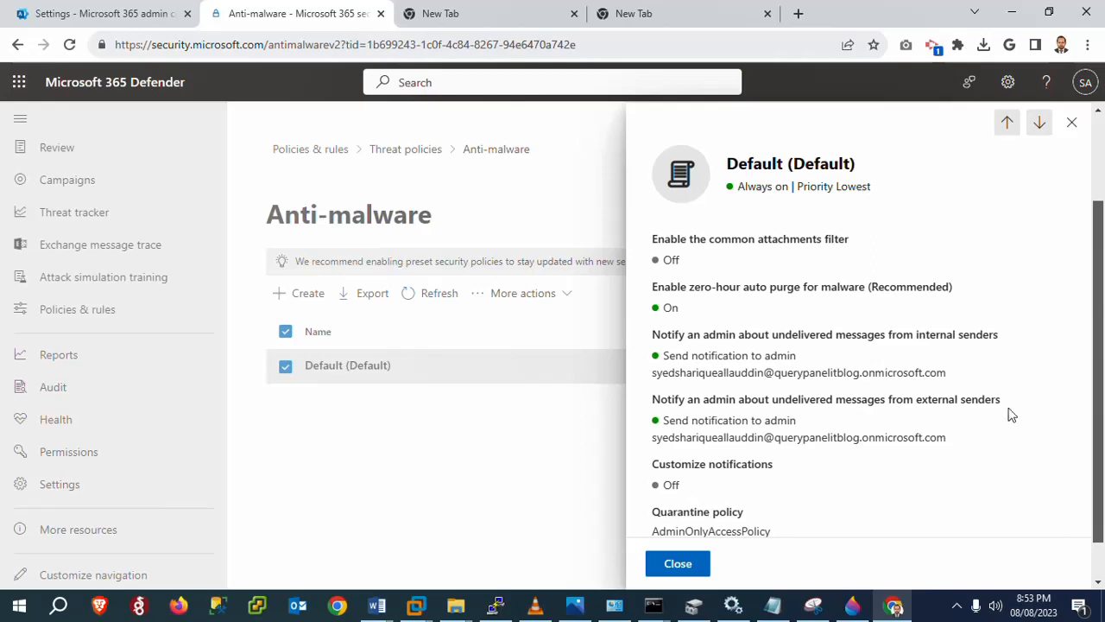
double_click(755, 399)
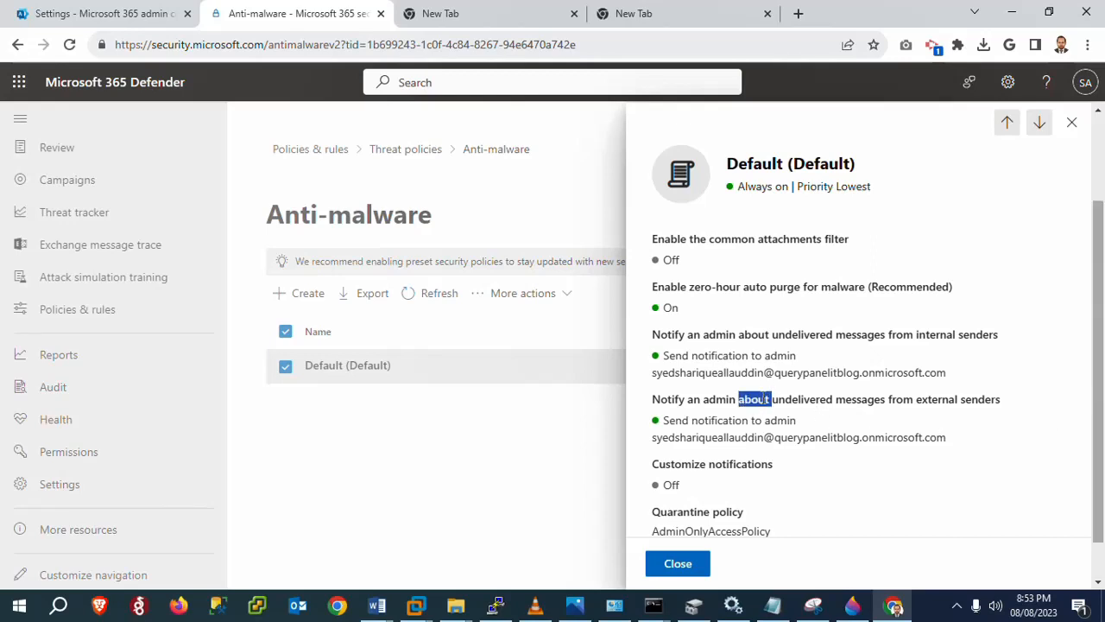
triple_click(757, 438)
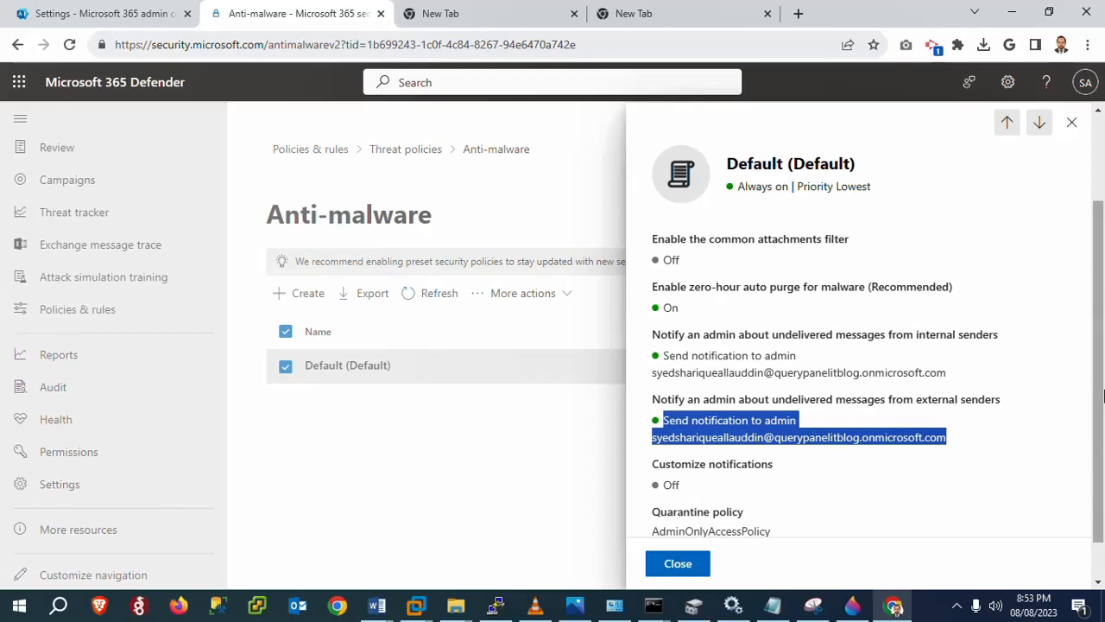
left_click_drag(1103, 395, 1104, 432)
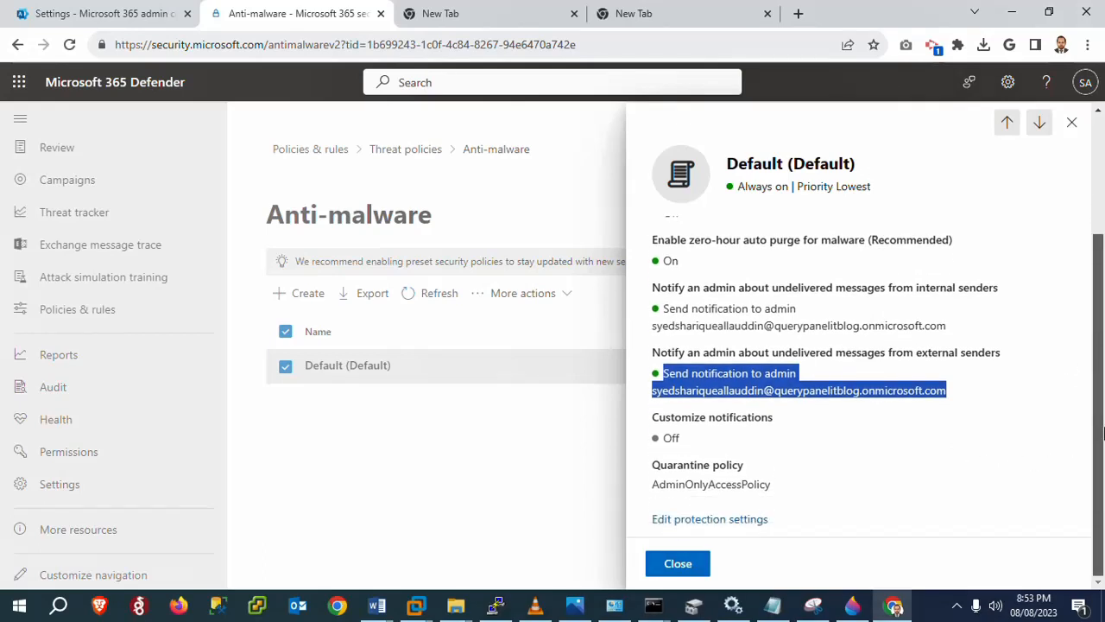
left_click(1072, 122)
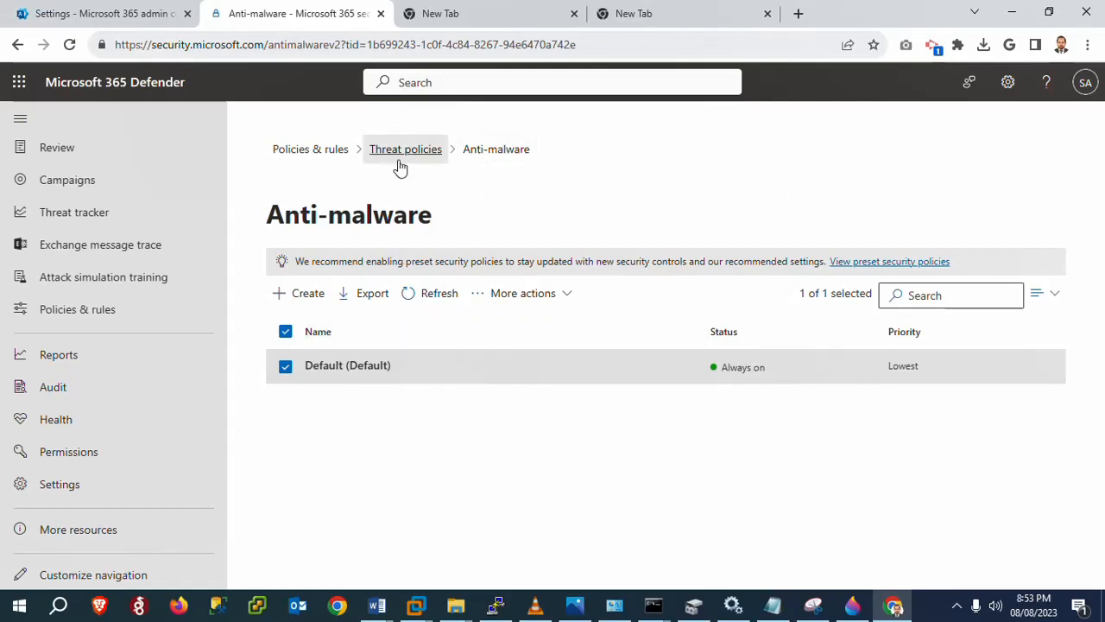
Return to Policies & rules and open the Configuration analyzer from the Threat policies.
left_click(316, 151)
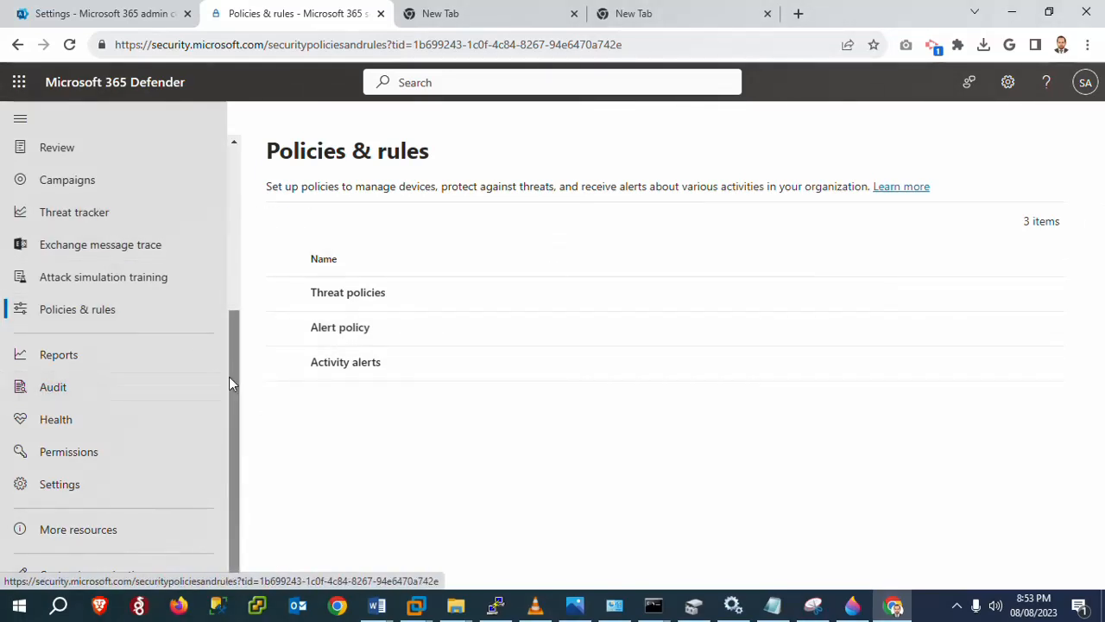
left_click_drag(230, 383, 229, 283)
scroll(111, 229, "up", 1)
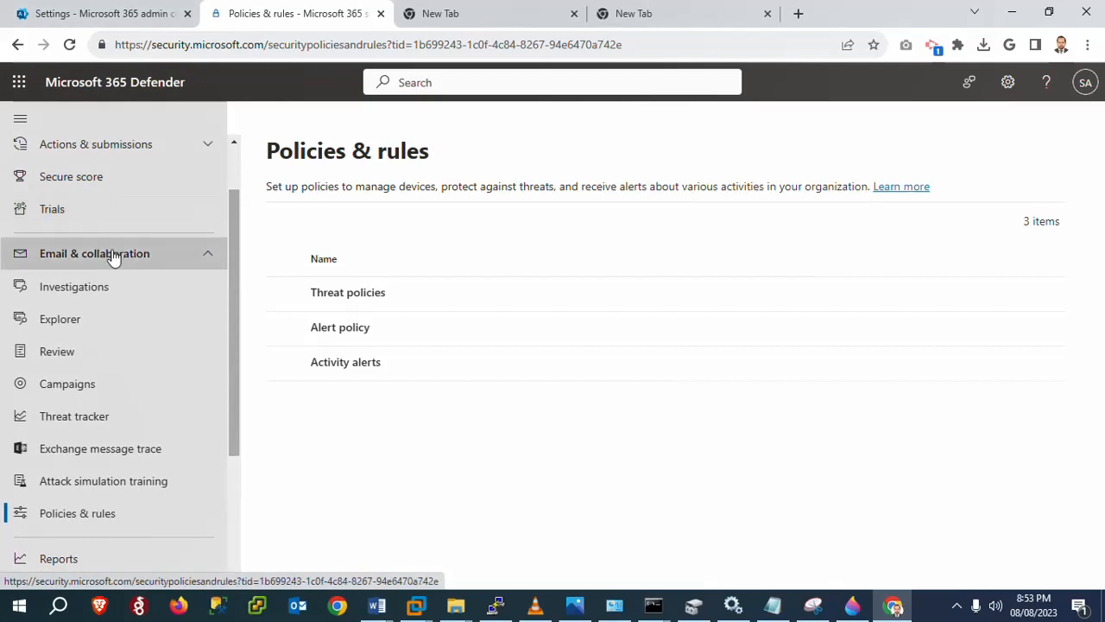
left_click(111, 251)
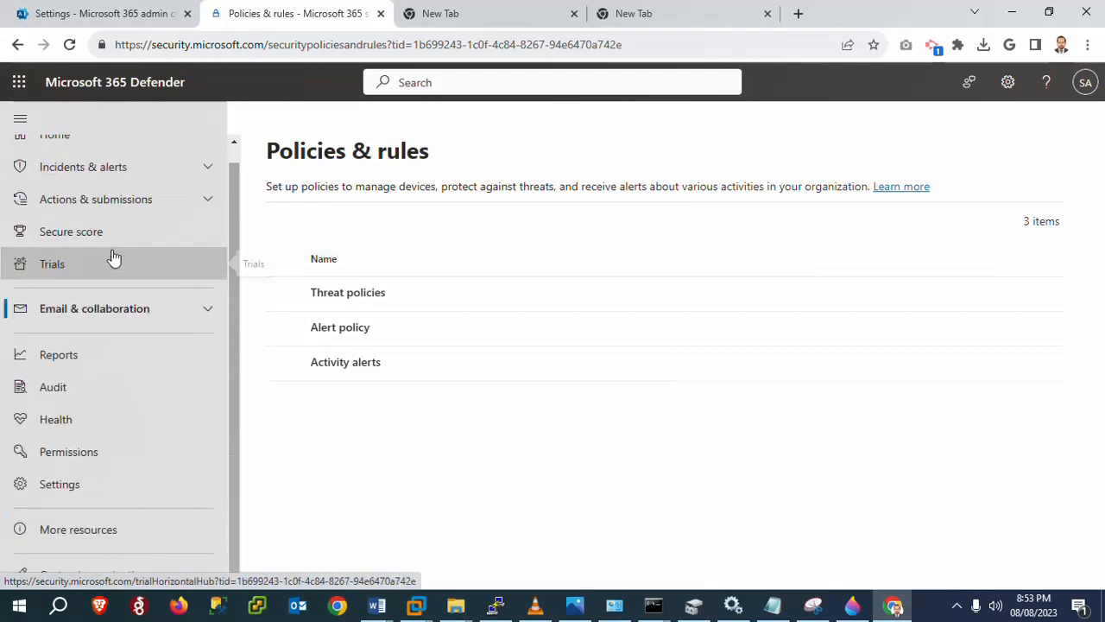
left_click(103, 315)
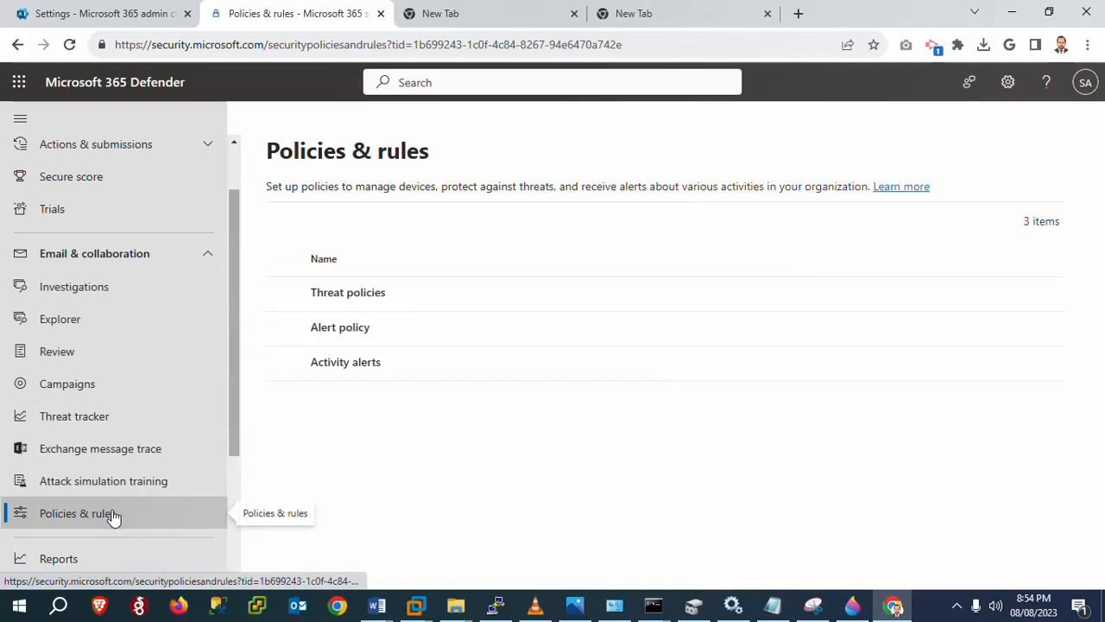
left_click(363, 294)
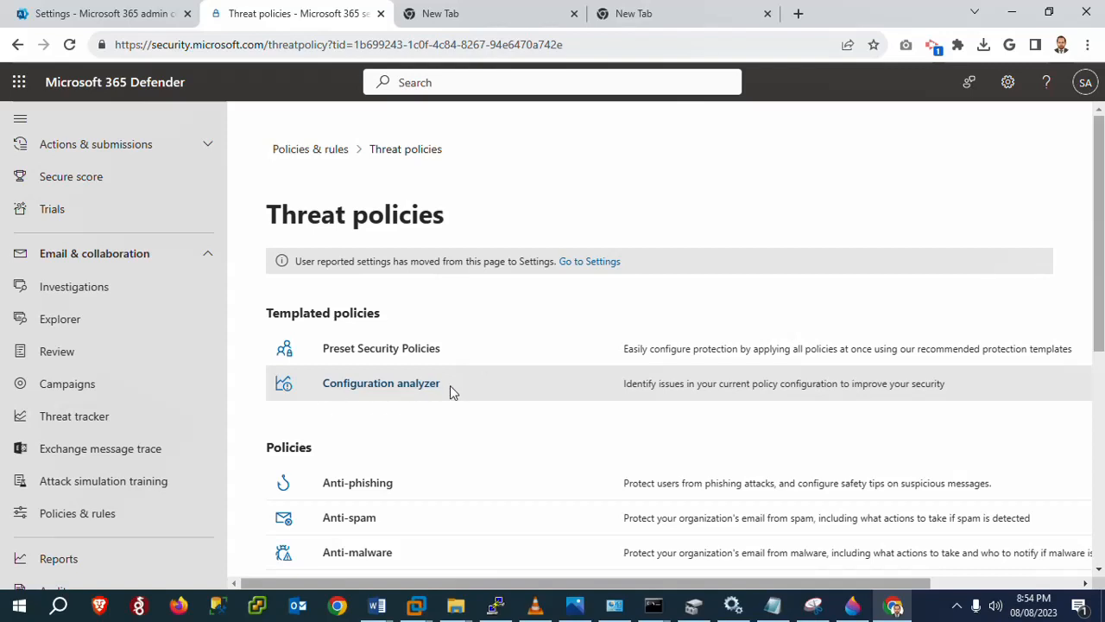
left_click(378, 386)
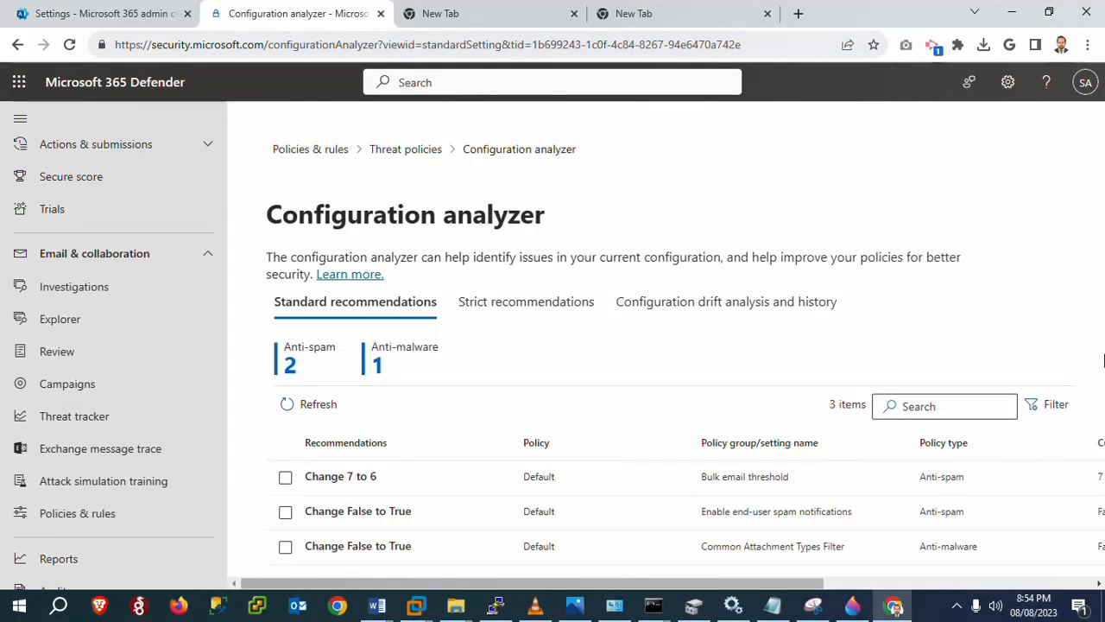
Examine the Standard and Strict recommendations in the Configuration analyzer, including their current configuration and status.
left_click_drag(1104, 361, 1104, 381)
left_click(690, 275)
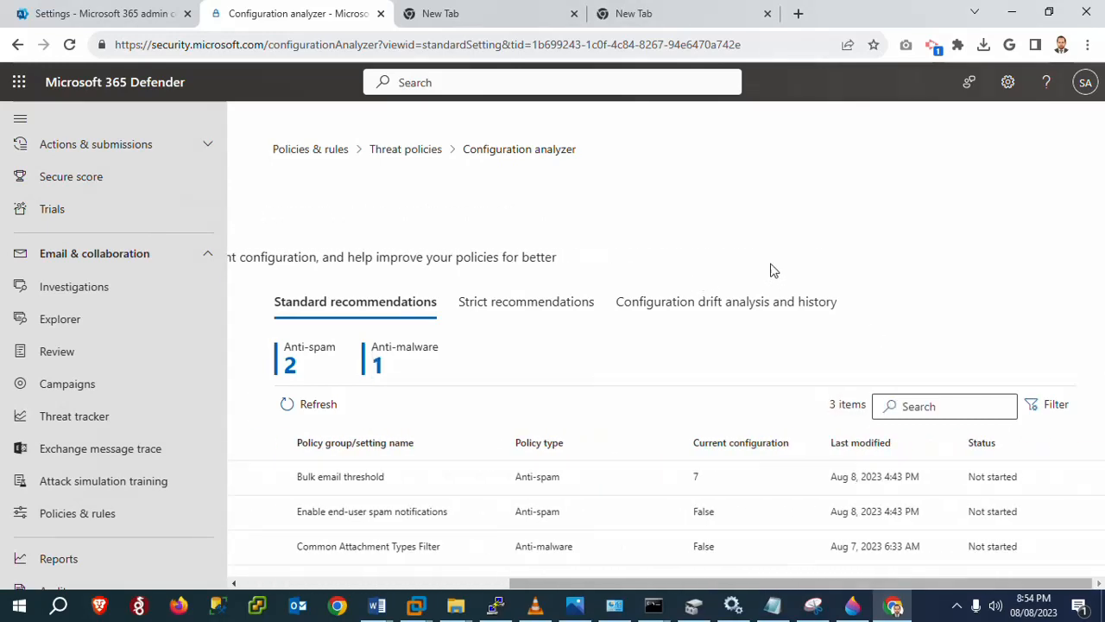
scroll(931, 242, "left", 4)
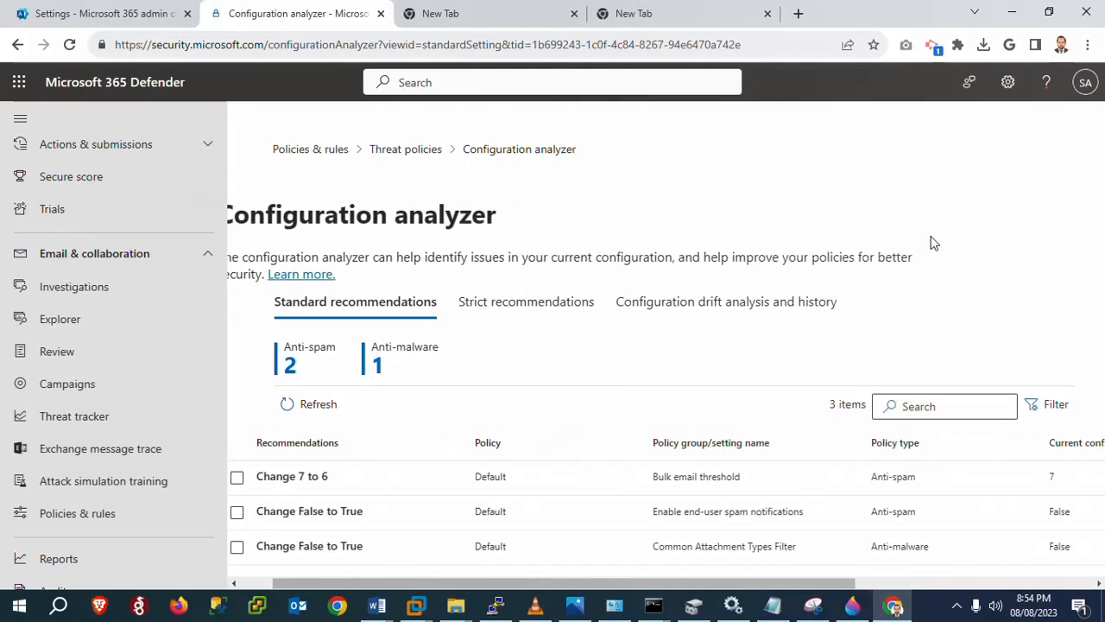
scroll(931, 243, "left", 2)
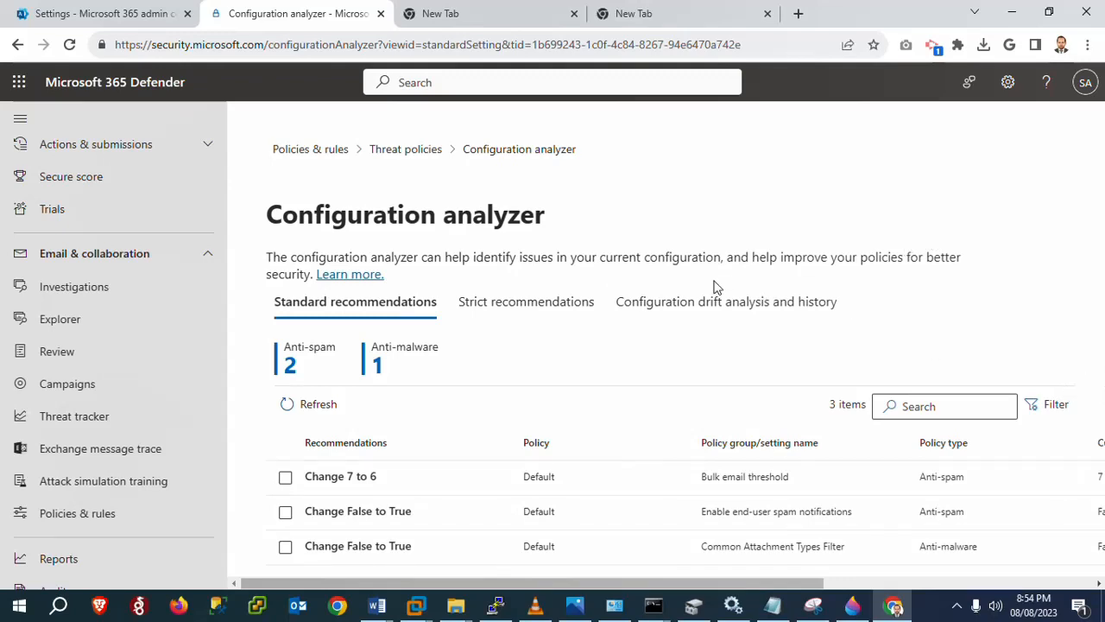
left_click(507, 319)
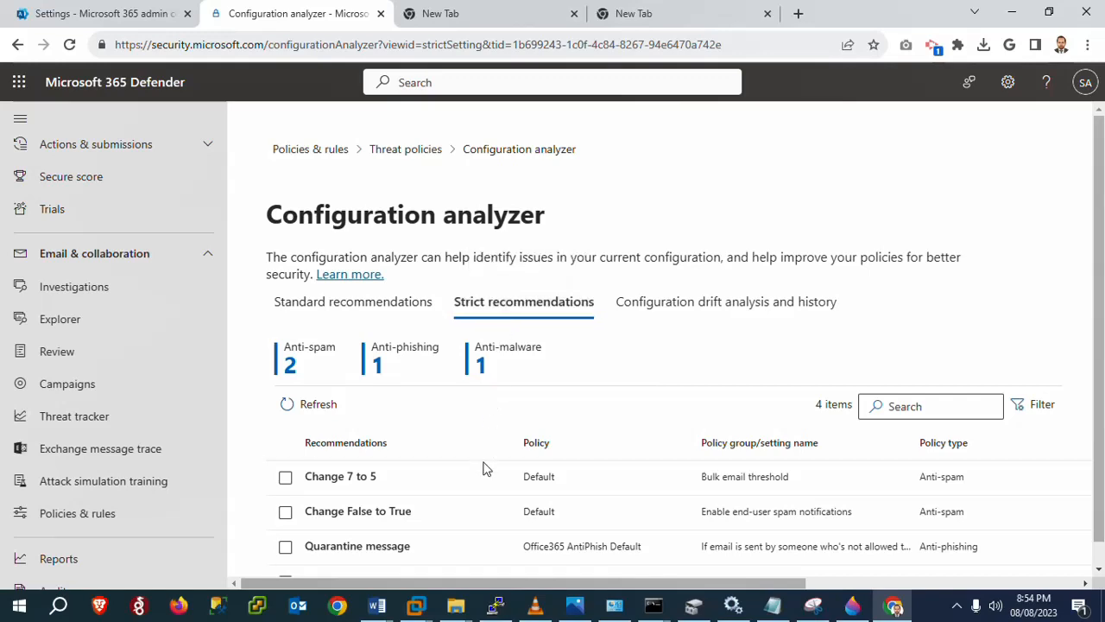
scroll(980, 539, "down", 1)
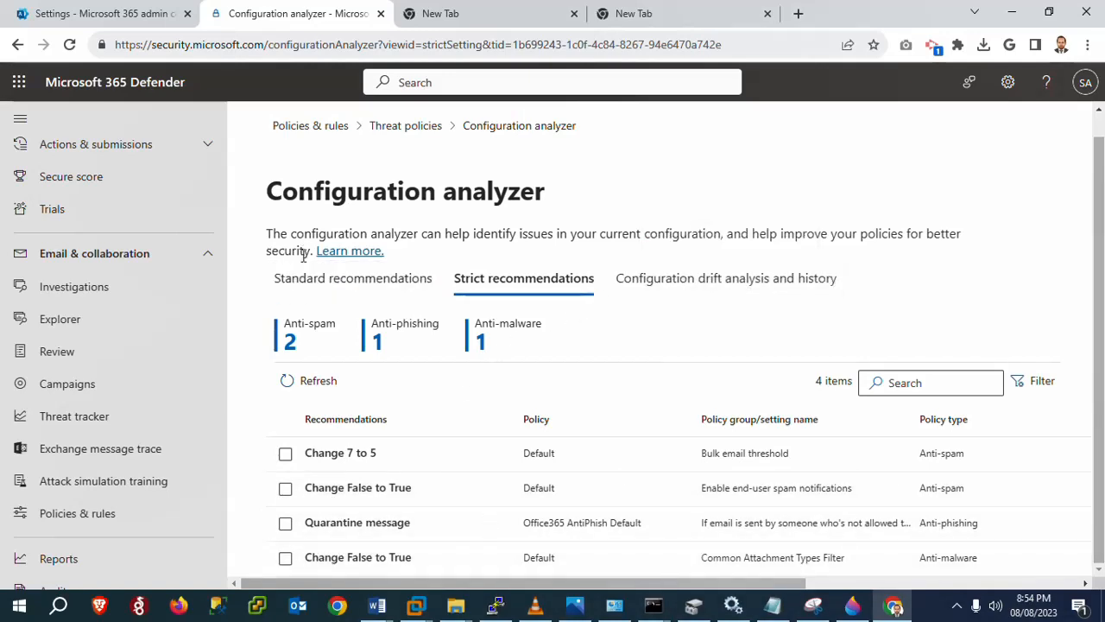
left_click(309, 281)
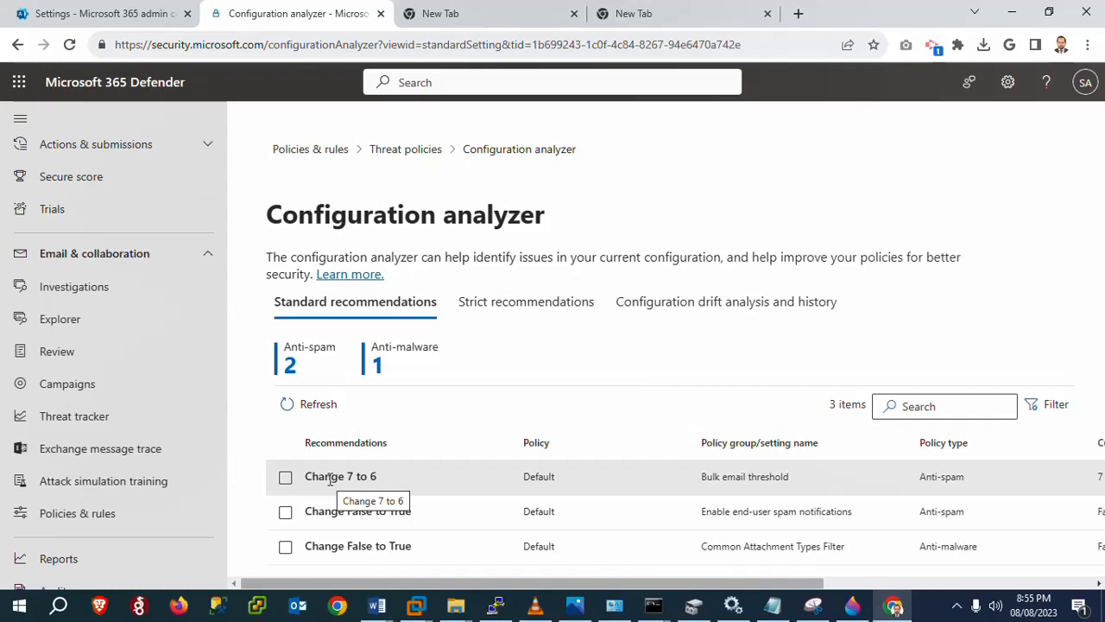
Apply the Strict recommendation that sets the Default anti-spam policy's bulk email threshold to 5, and suppress future confirmation prompts.
left_click(573, 304)
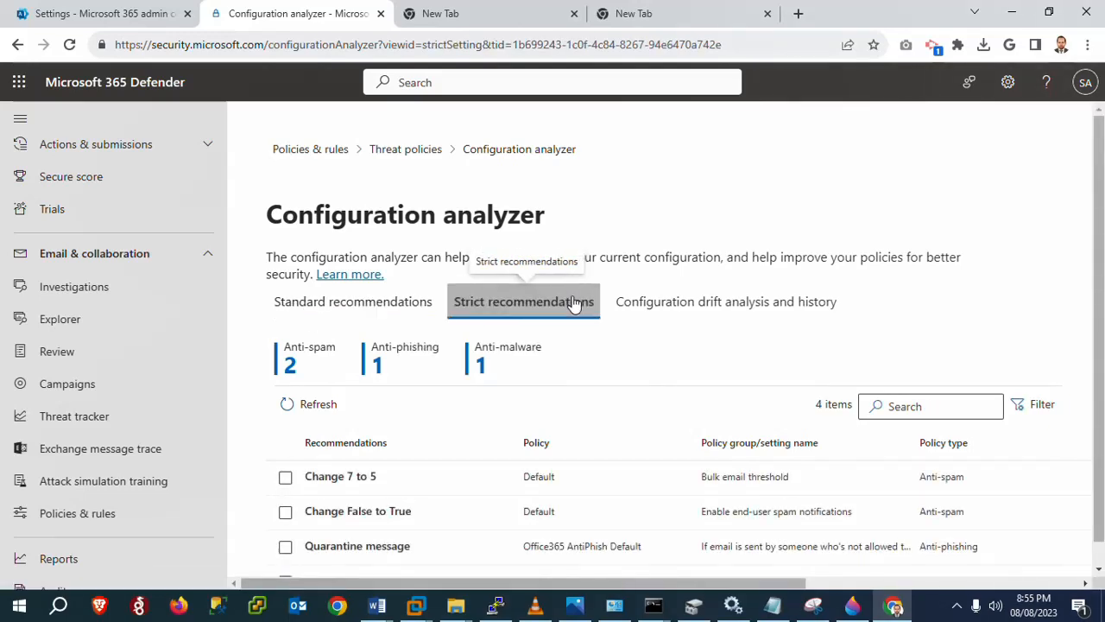
left_click(284, 480)
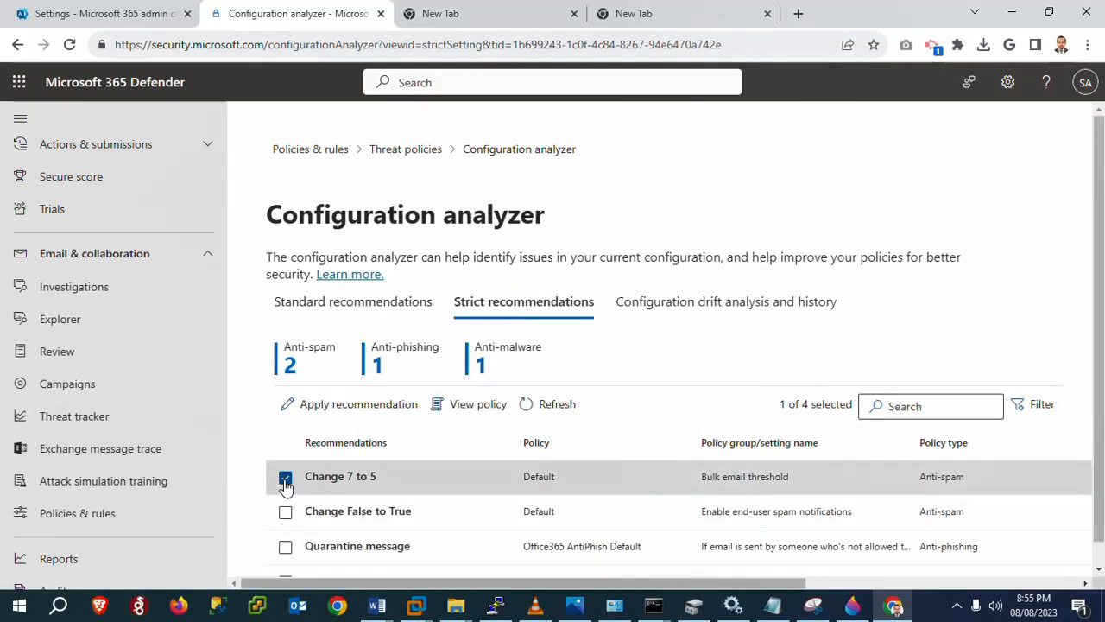
left_click(366, 413)
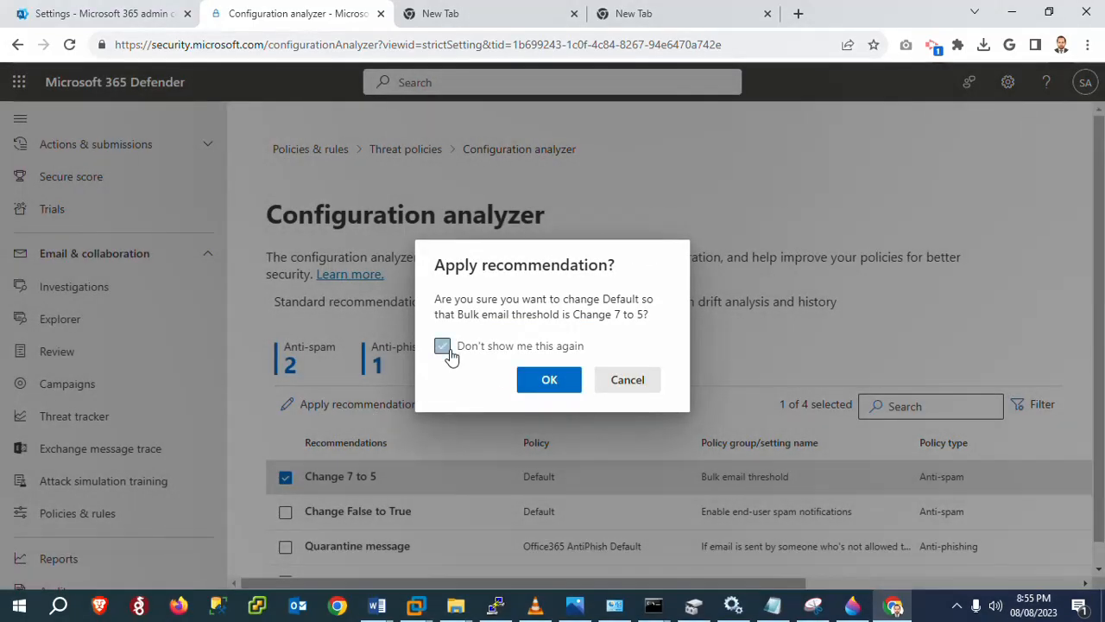
left_click(444, 347)
left_click(543, 378)
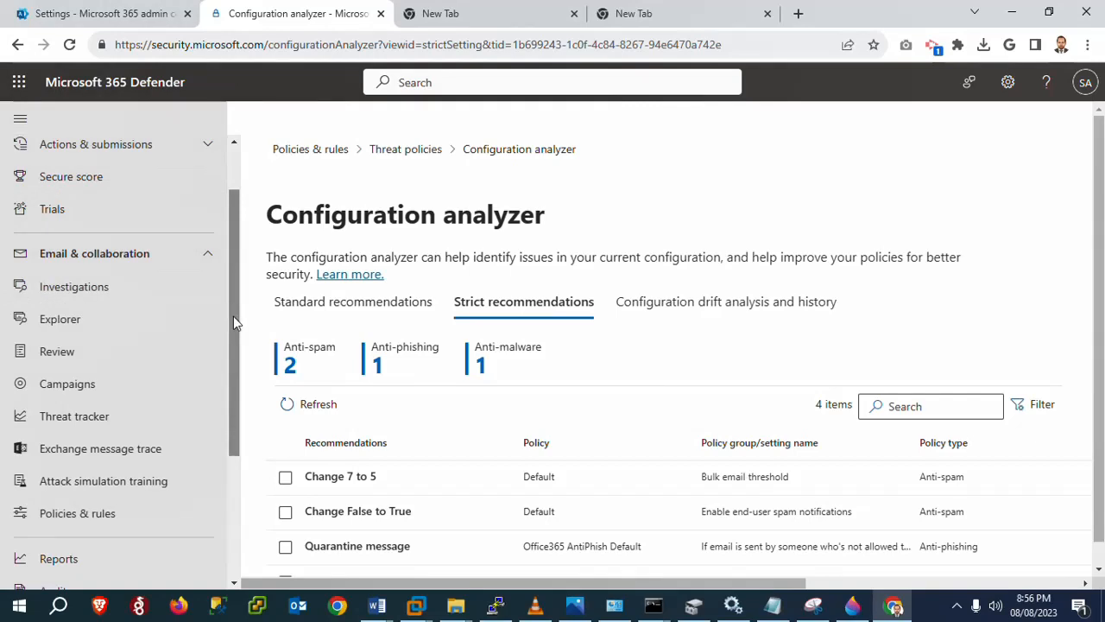
Open Microsoft Secure Score and check the organization's overall secure score.
left_click_drag(233, 316, 225, 459)
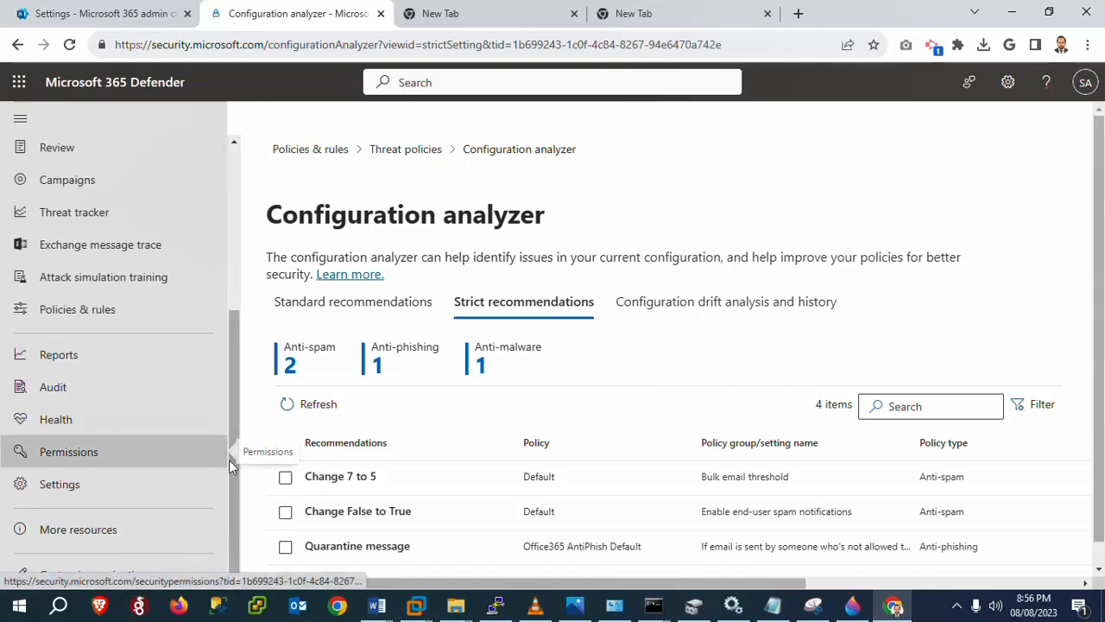
scroll(239, 354, "up", 1)
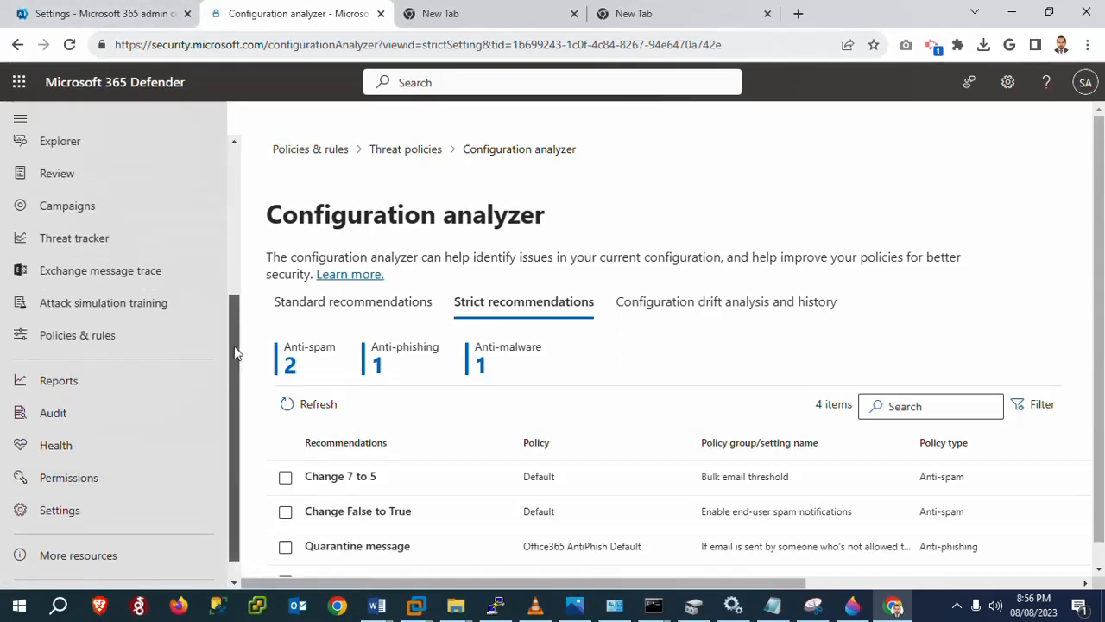
left_click_drag(233, 336, 234, 204)
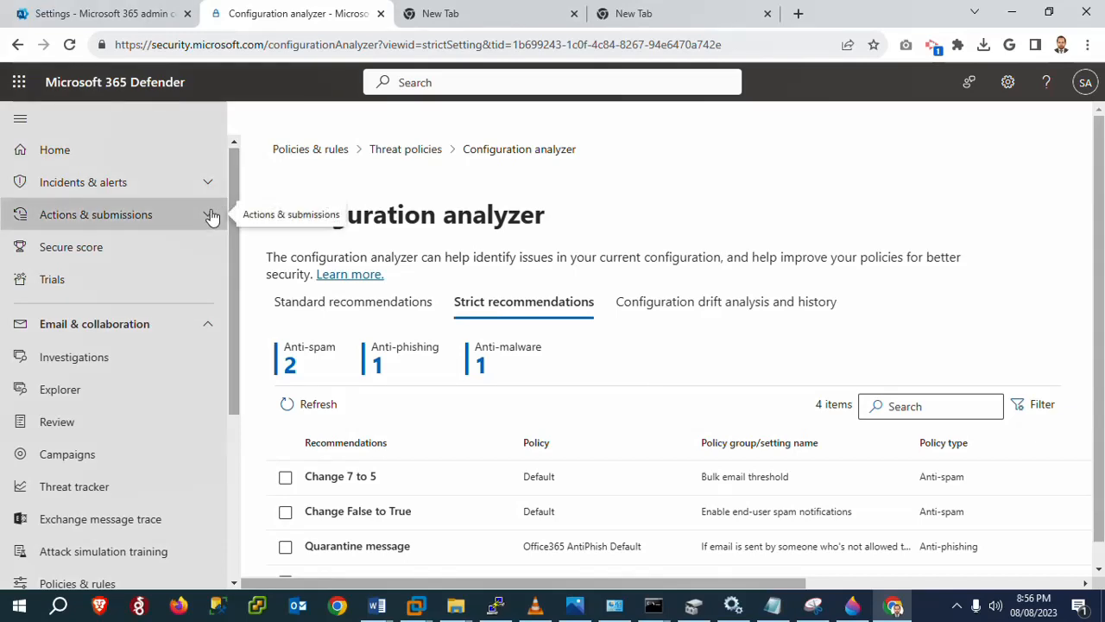
left_click(119, 256)
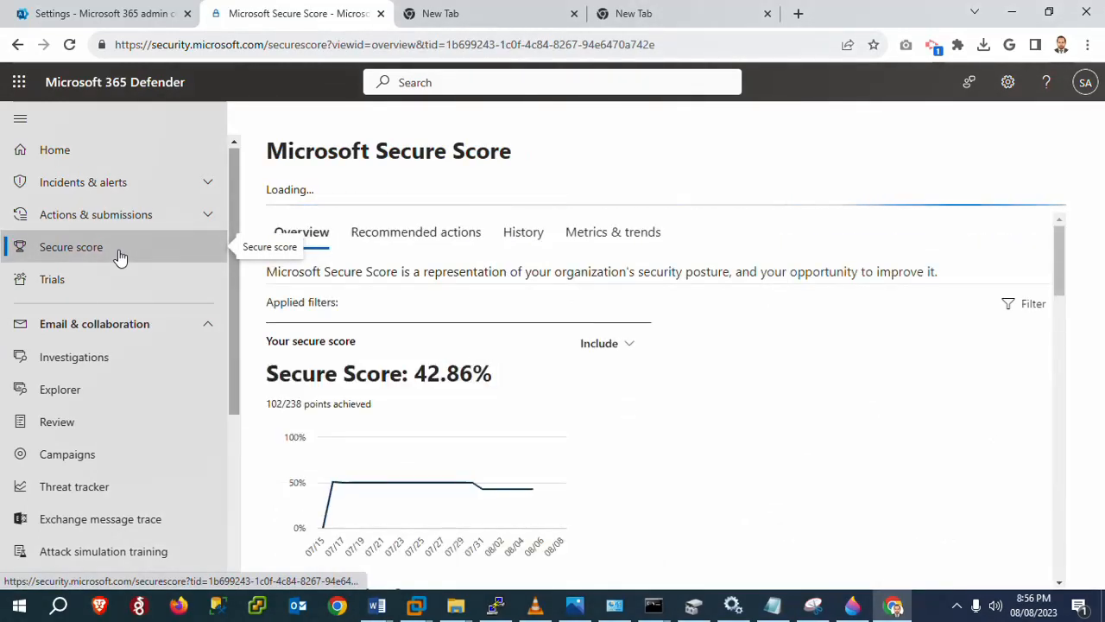
triple_click(423, 373)
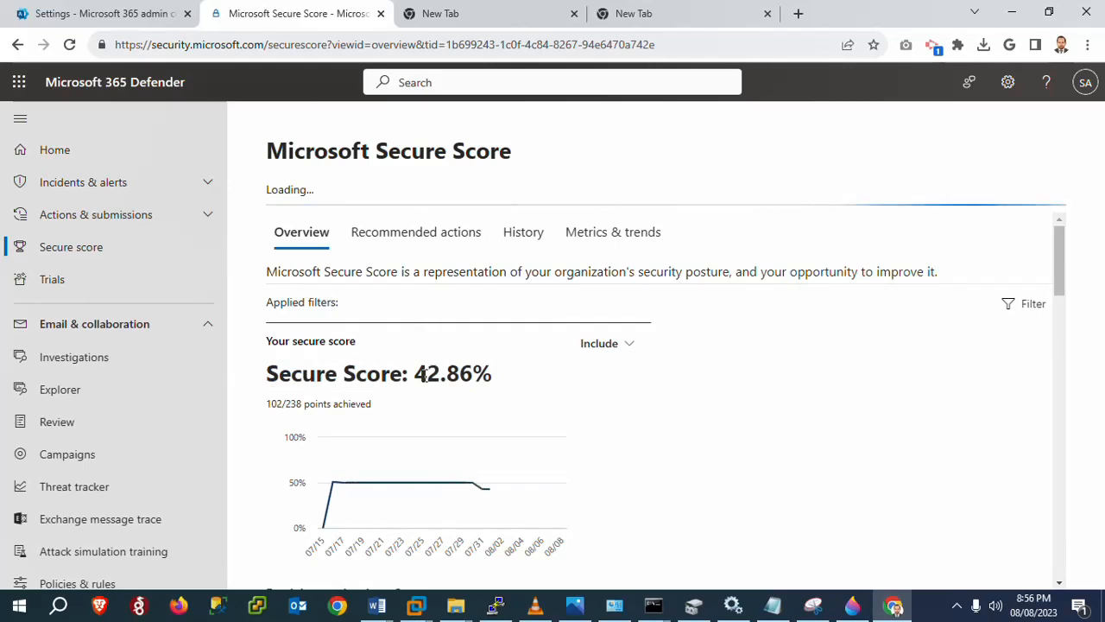
Open the recommended actions for Microsoft Secure Score and look over the ranked list.
left_click(410, 236)
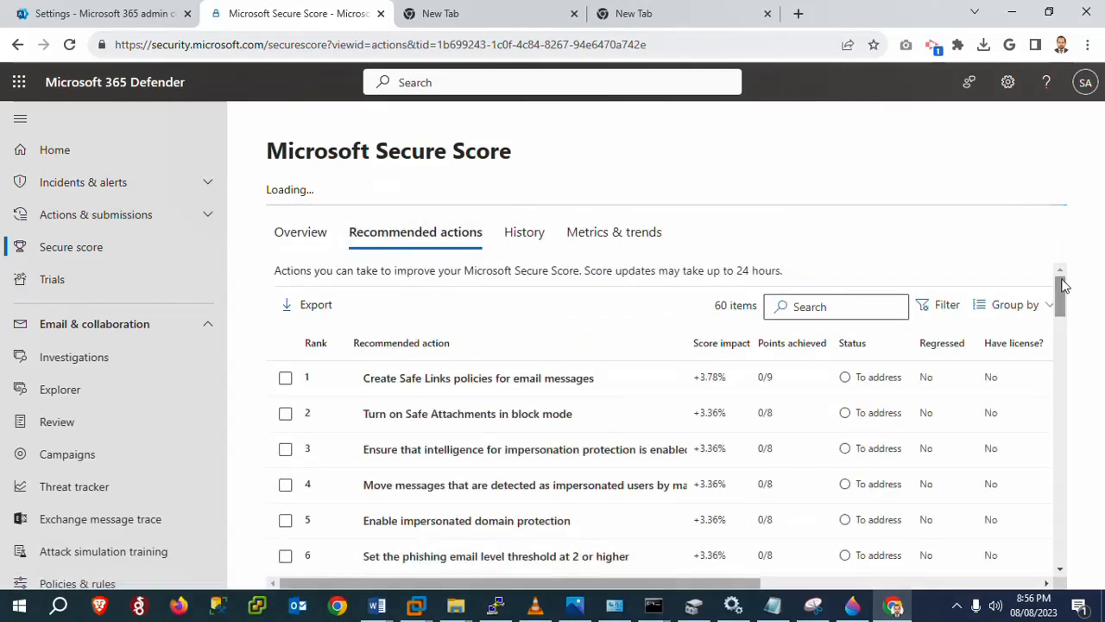
scroll(1063, 297, "down", 1)
scroll(1063, 294, "up", 1)
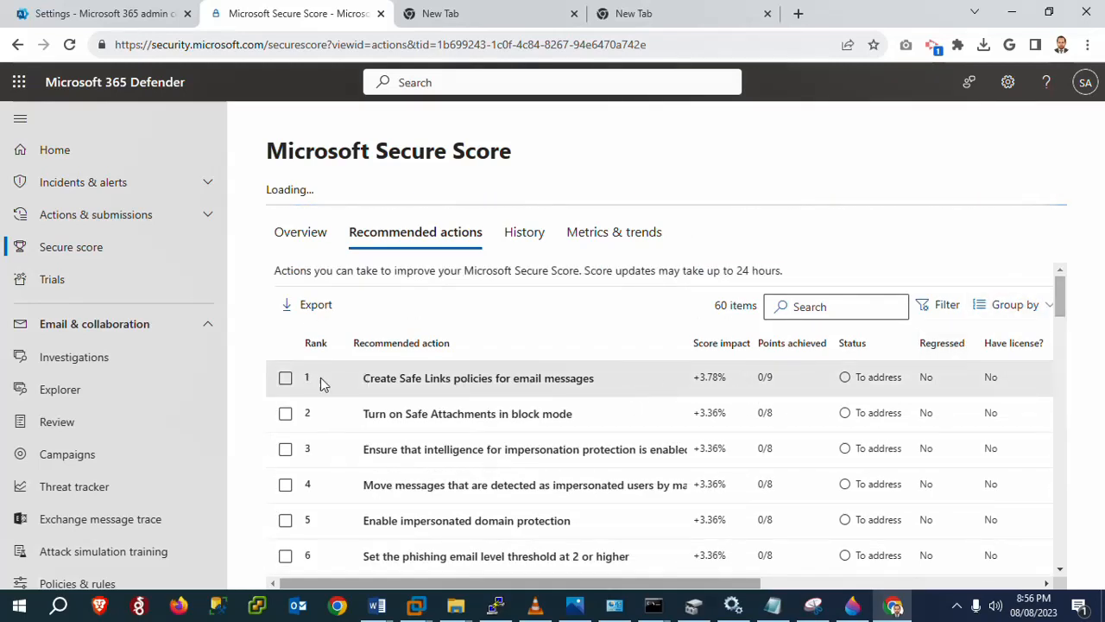
Review the "Create Safe Links policies for email messages" recommendation, open its management page, and return to the recommended actions list.
left_click(285, 381)
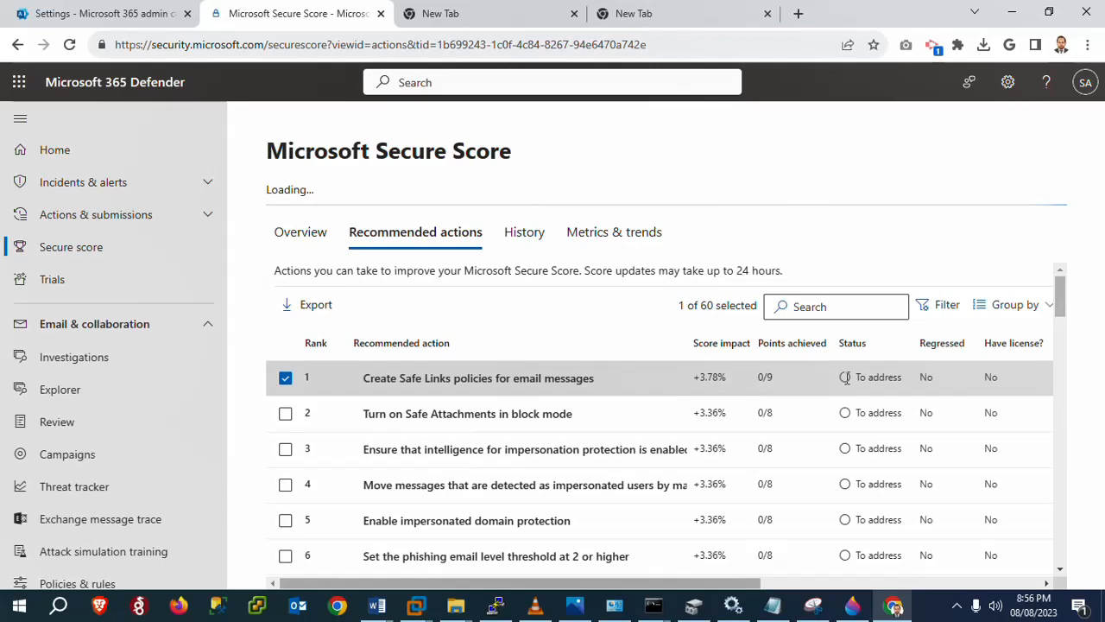
left_click(910, 383)
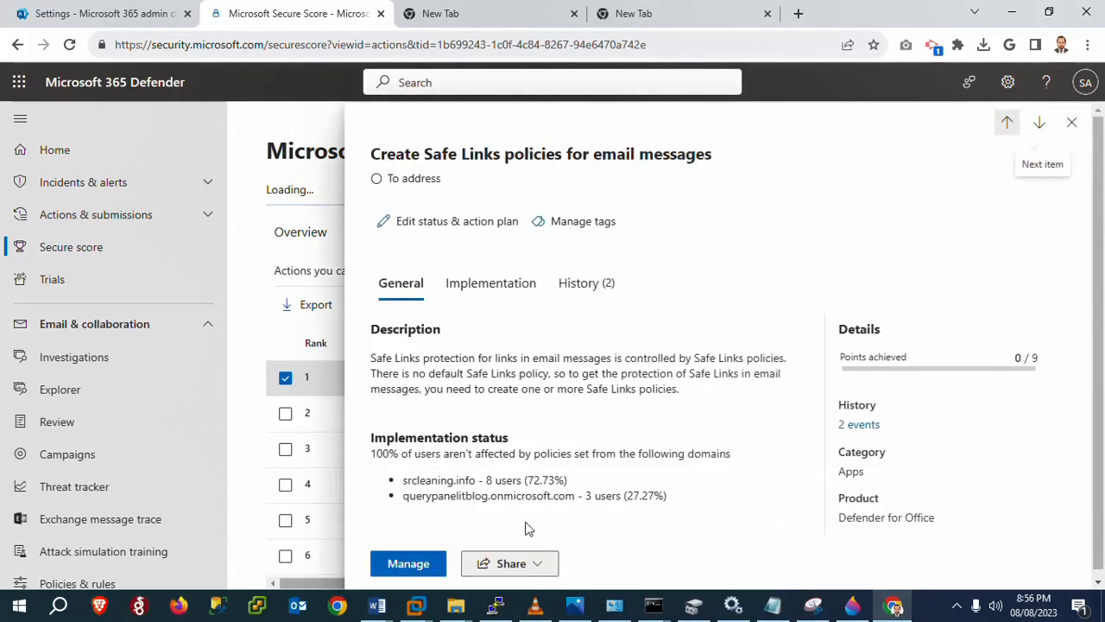
left_click(423, 566)
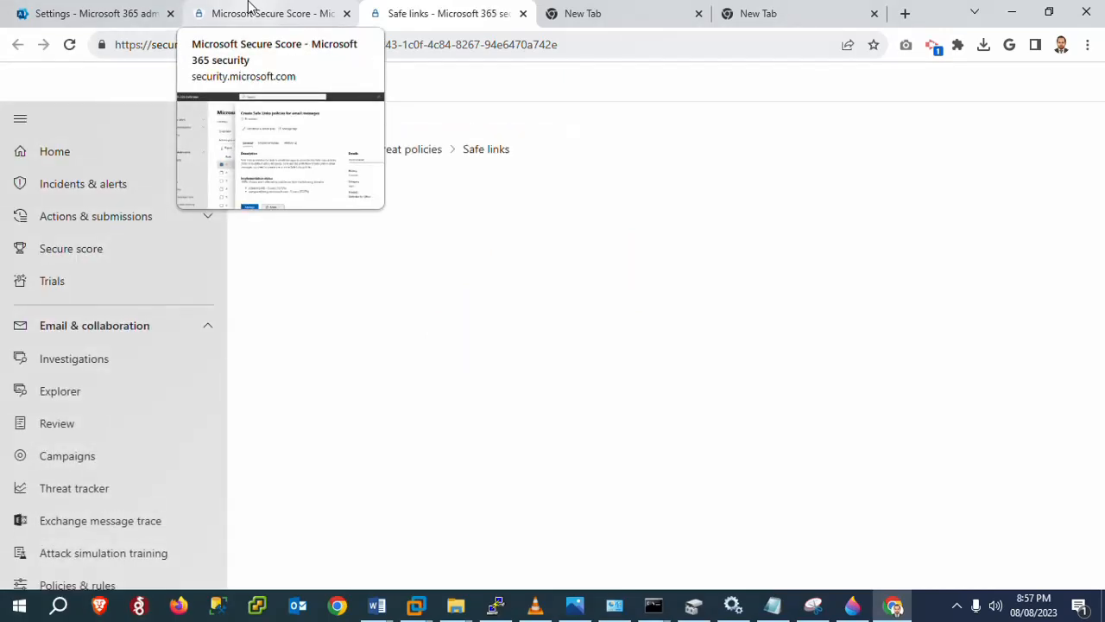
left_click(250, 7)
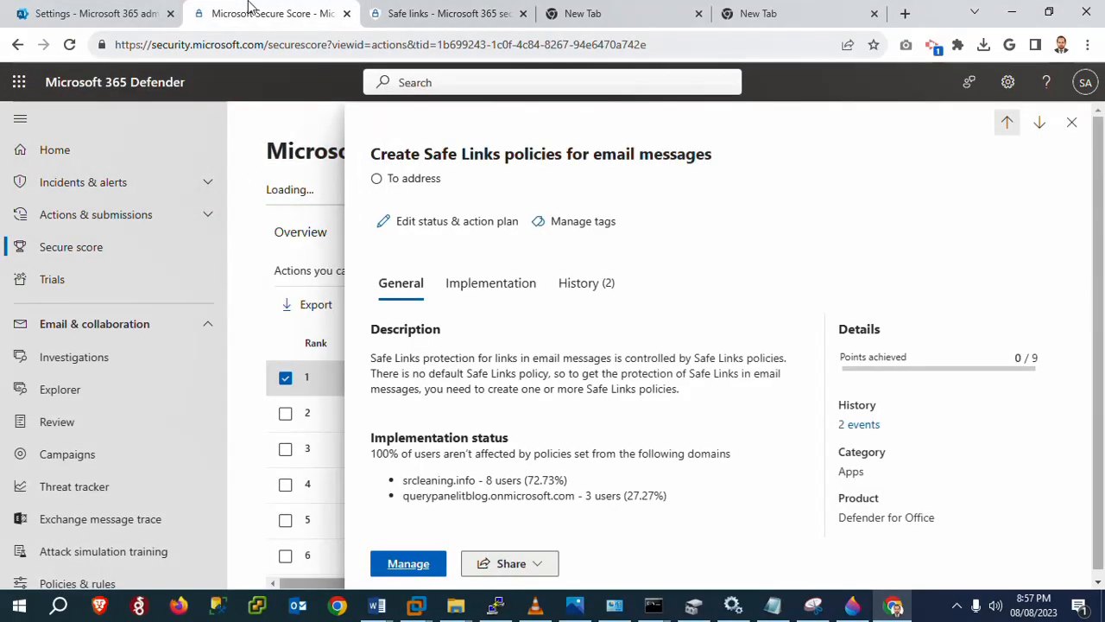
left_click(1071, 123)
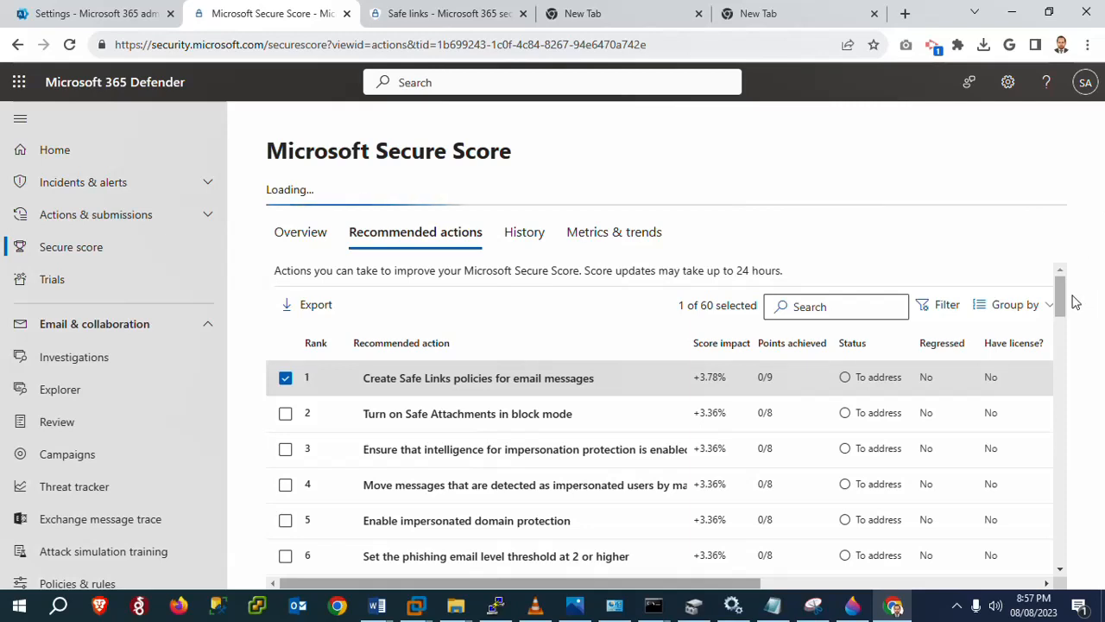
Find the "Do not expire passwords" recommendation among the recommended actions, review its details, and close them.
left_click_drag(1063, 304, 1065, 326)
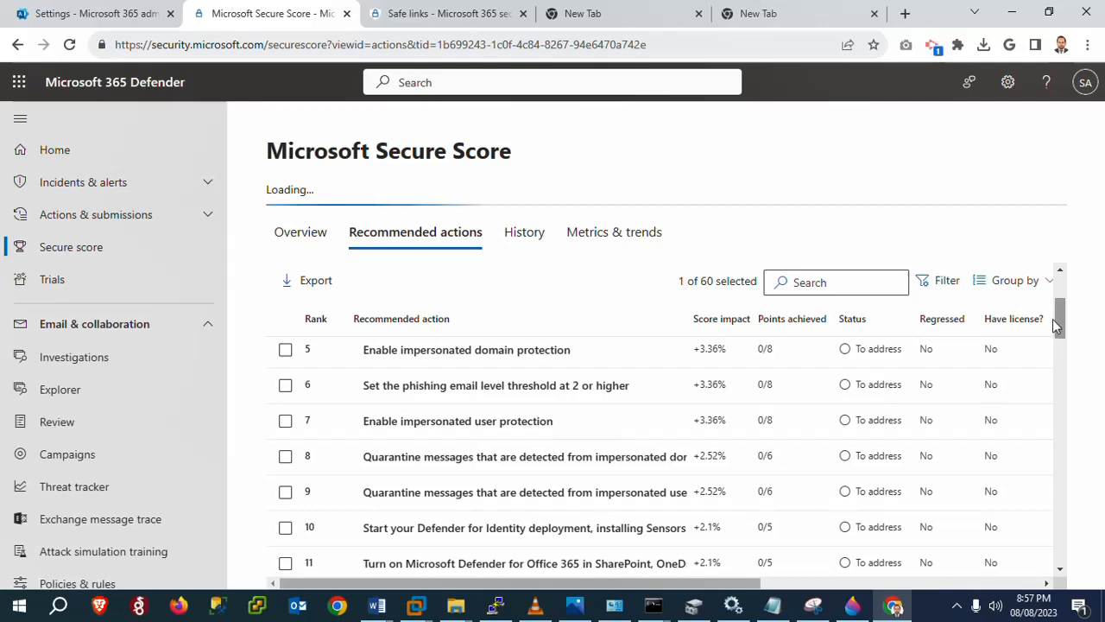
left_click_drag(1062, 326, 1039, 464)
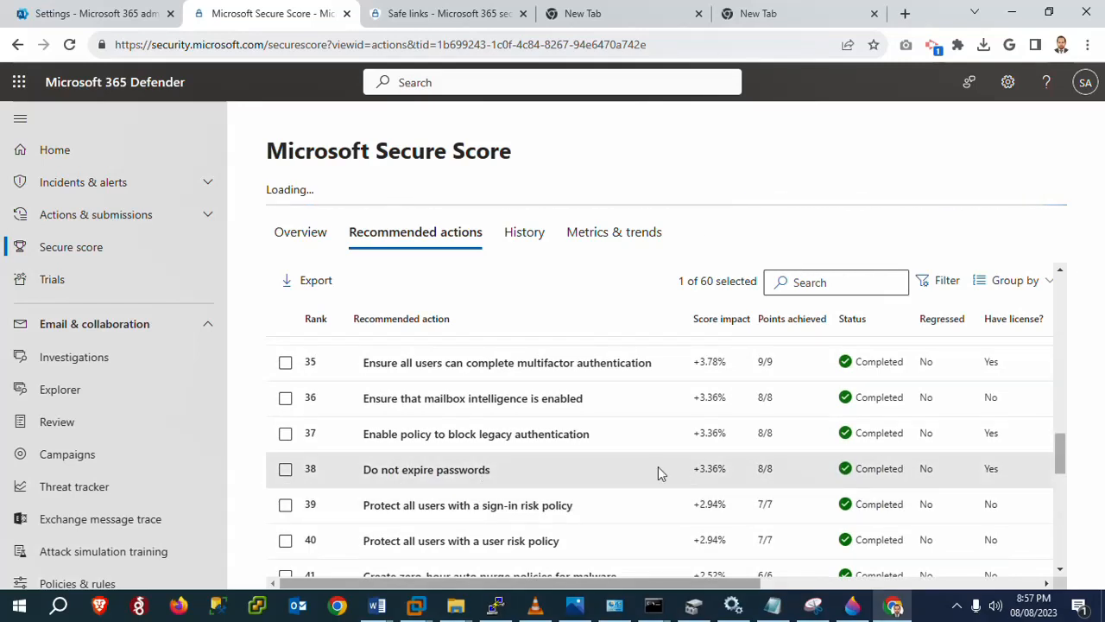
left_click_drag(361, 470, 398, 470)
left_click_drag(560, 476, 889, 473)
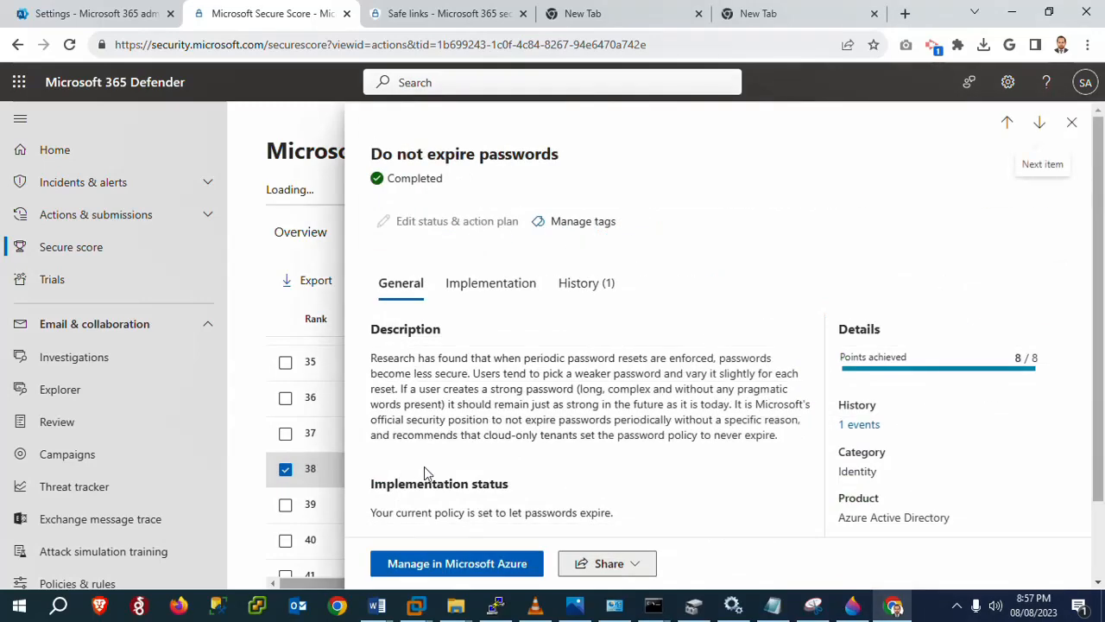
left_click(1073, 126)
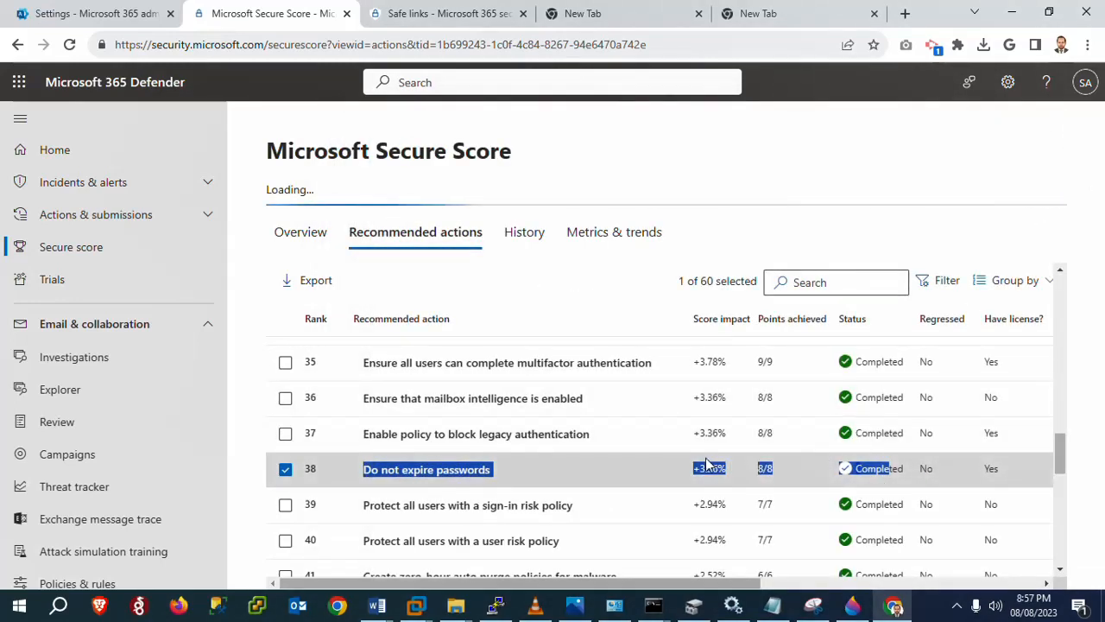
Examine the general details, implementation guidance and history of the "Enable policy to block legacy authentication" recommendation.
left_click(286, 434)
left_click(445, 442)
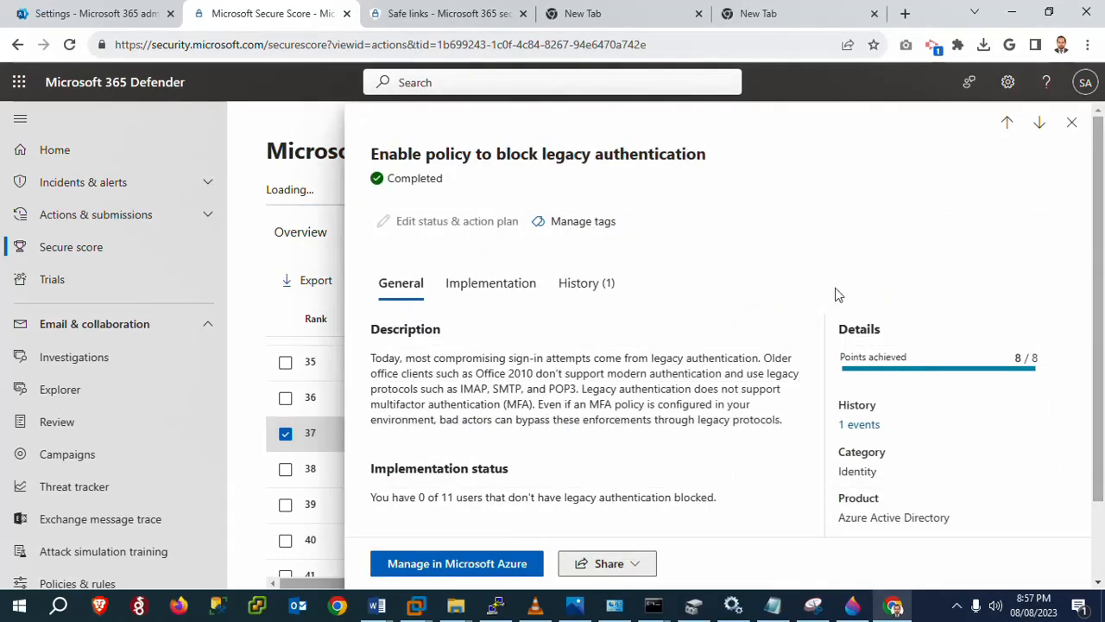
left_click(473, 284)
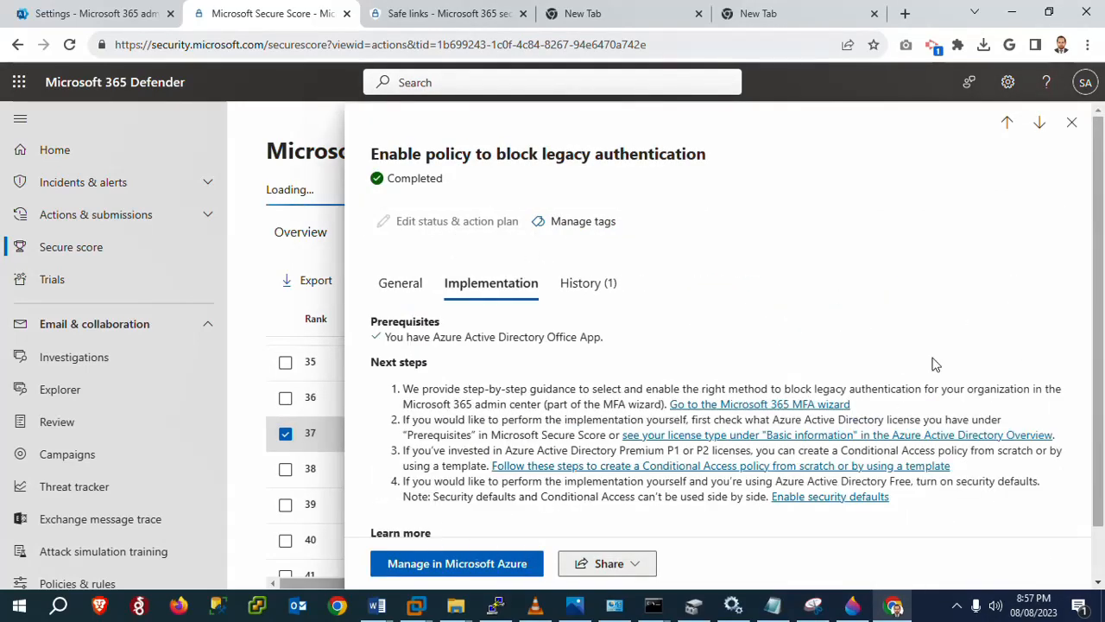
left_click(591, 290)
Open the legacy authentication policy in Microsoft Azure with the signed-in organization account, then close Azure and the recommendation's details.
left_click(426, 570)
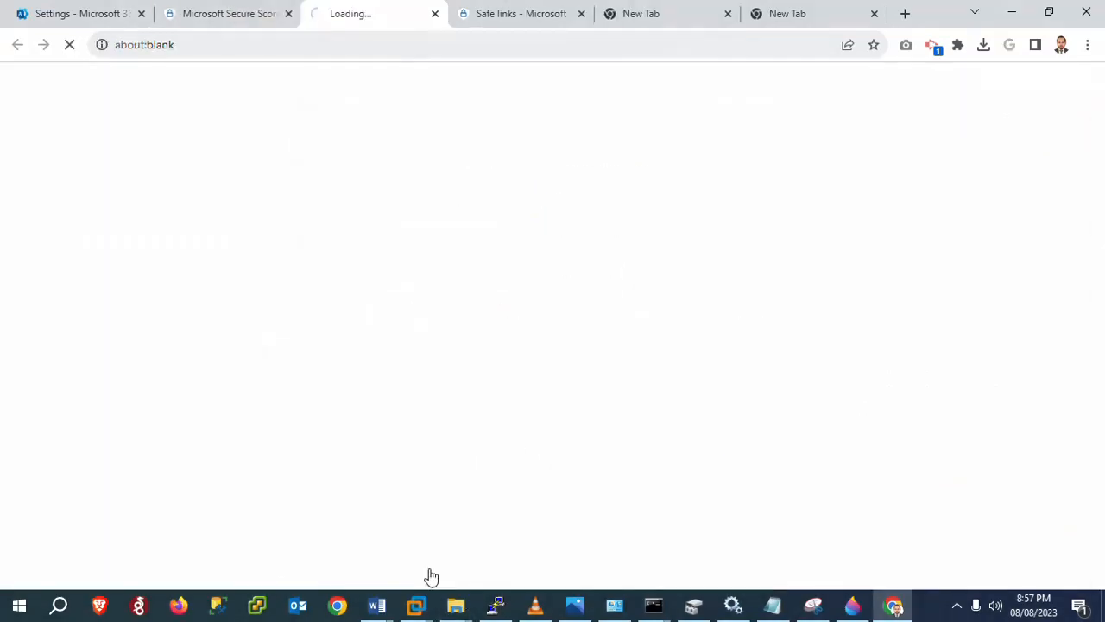
left_click(537, 10)
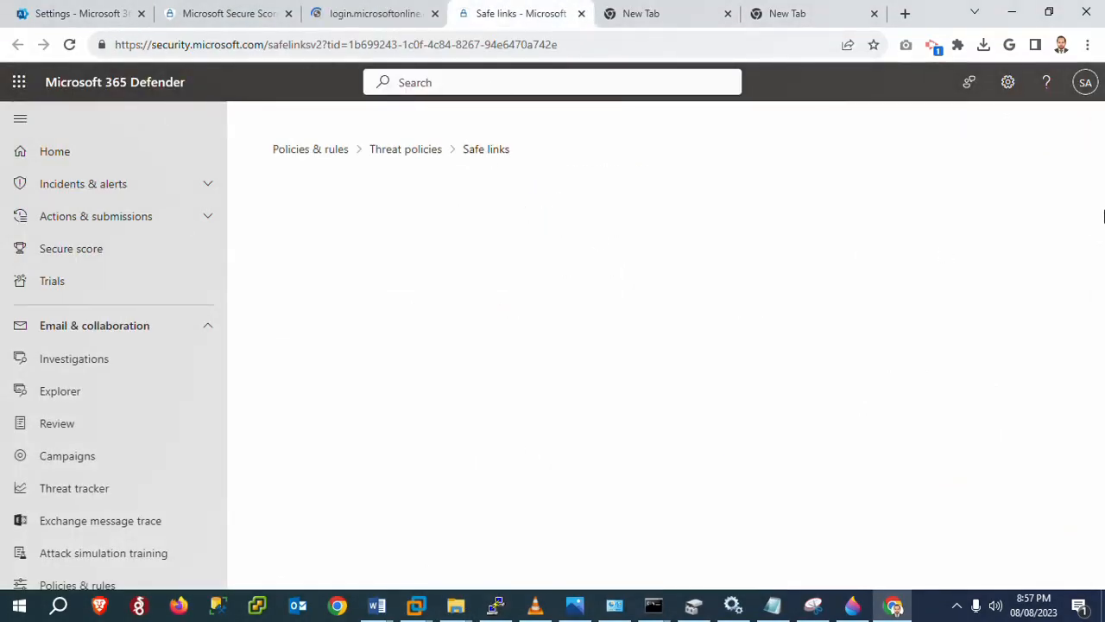
left_click(361, 14)
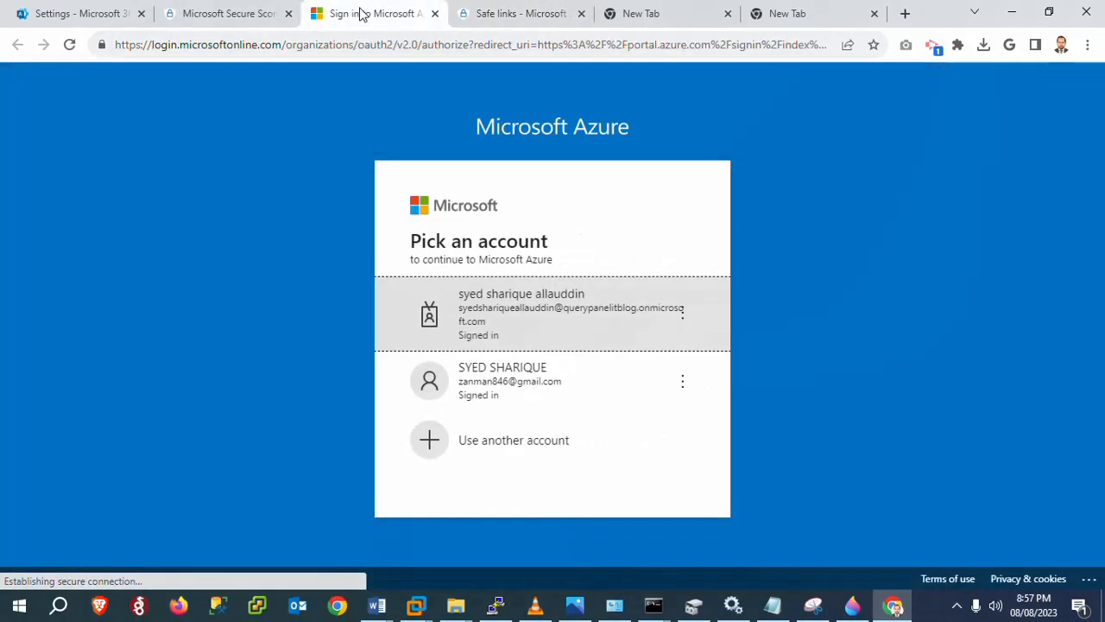
left_click(533, 333)
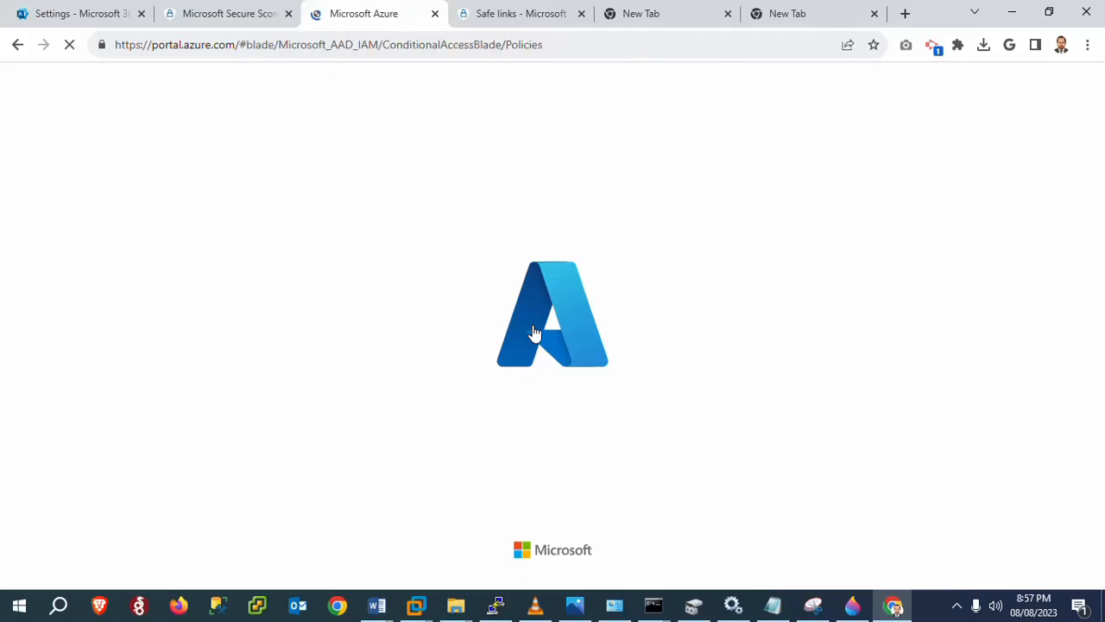
left_click(261, 9)
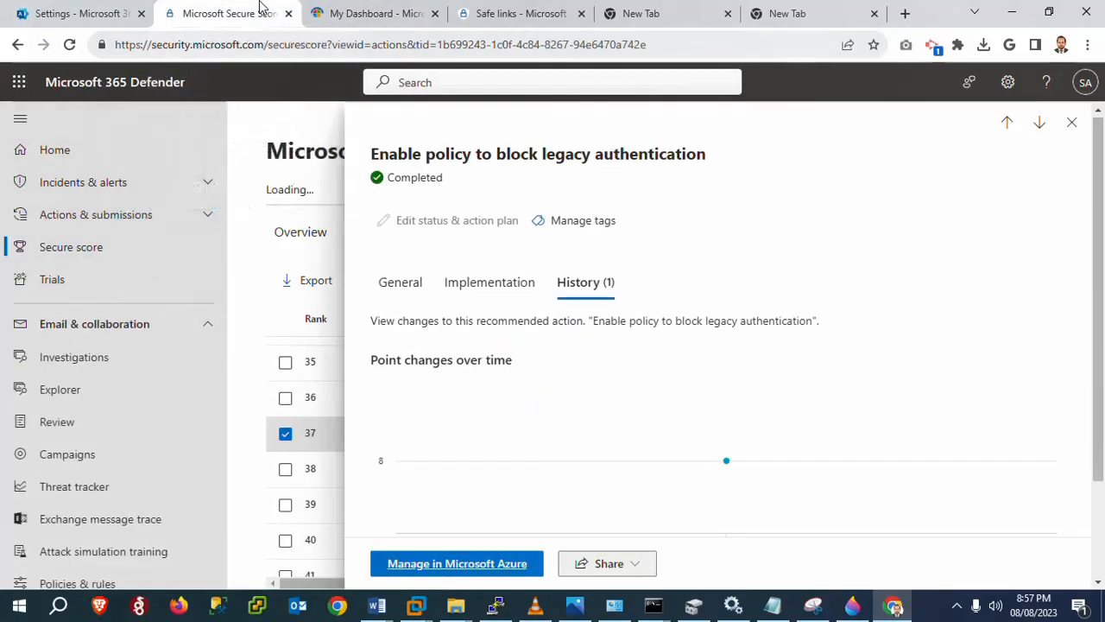
left_click(435, 13)
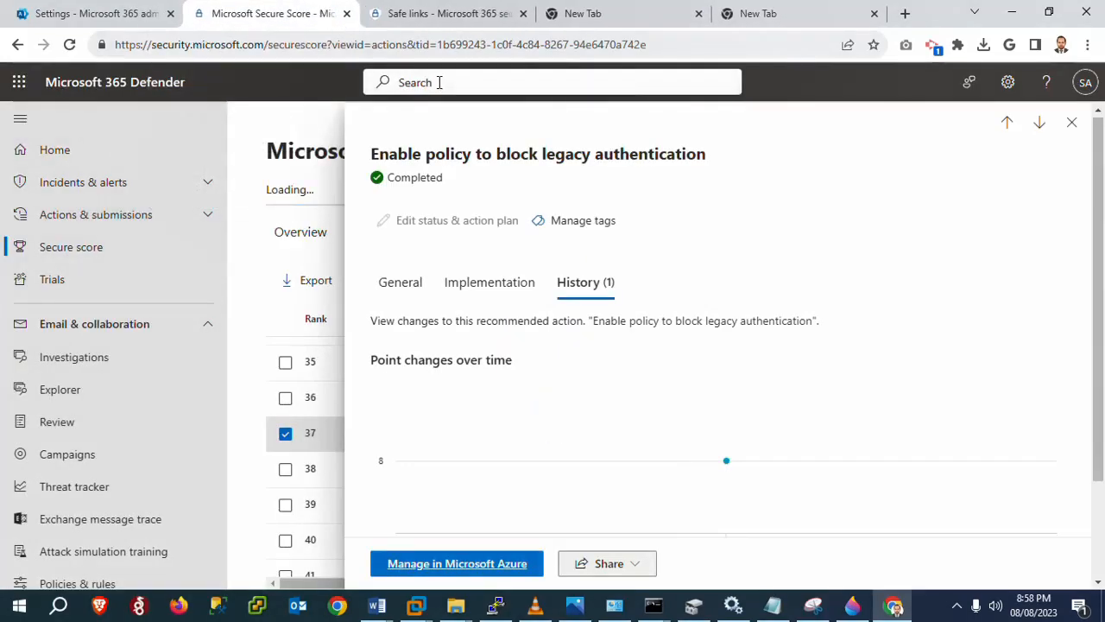
left_click(1071, 122)
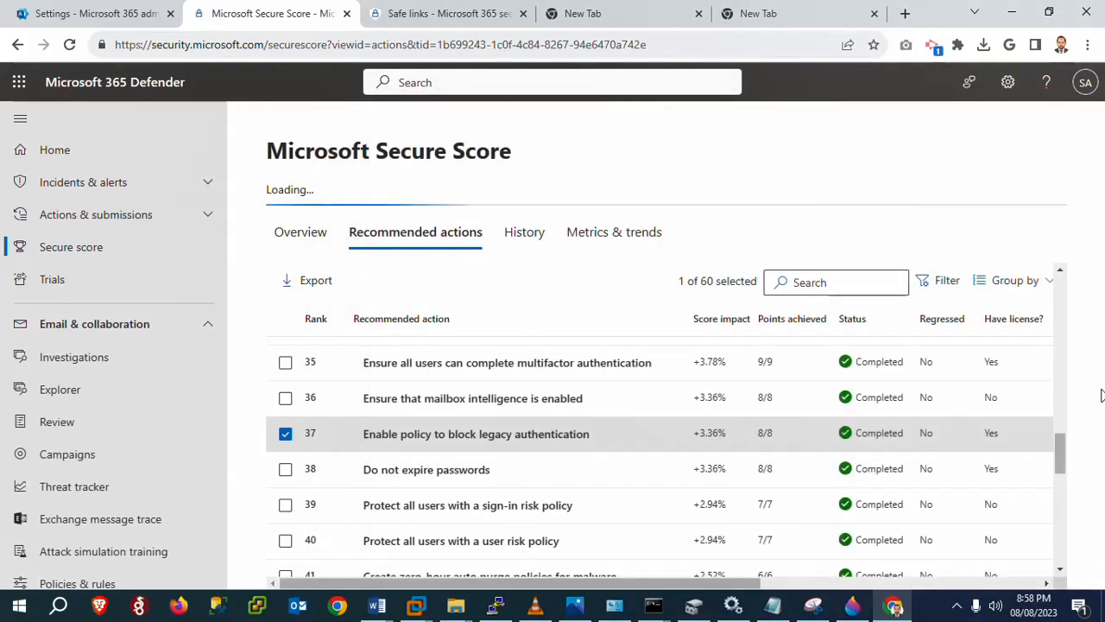
Review the description, implementation status and user impact of "Protect all users with a sign-in risk policy", then close its details.
left_click_drag(1058, 455, 1058, 467)
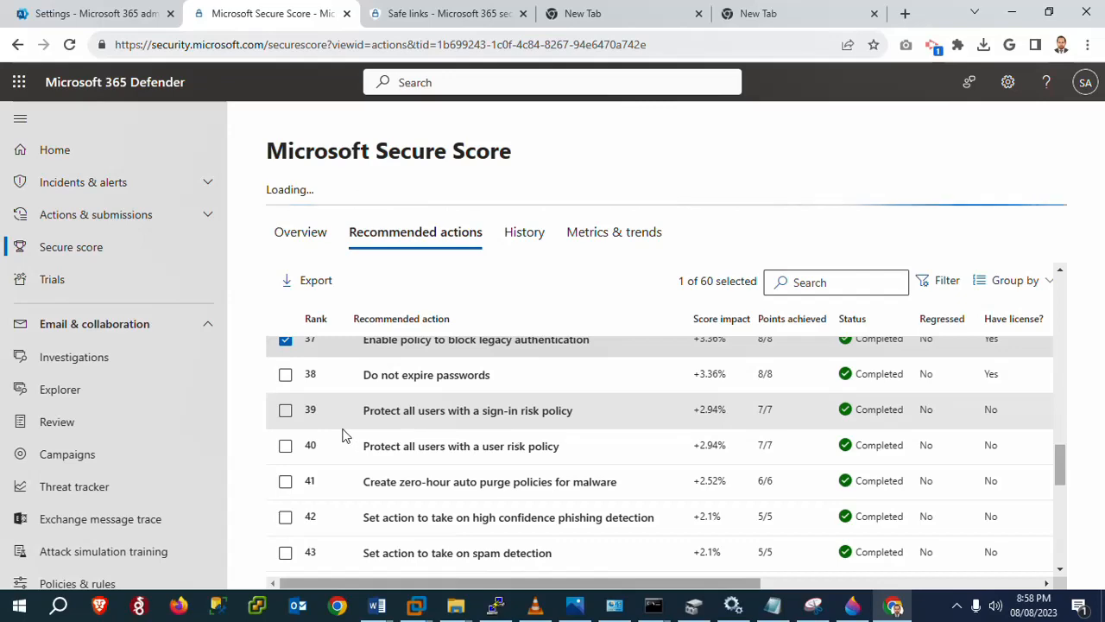
left_click(285, 415)
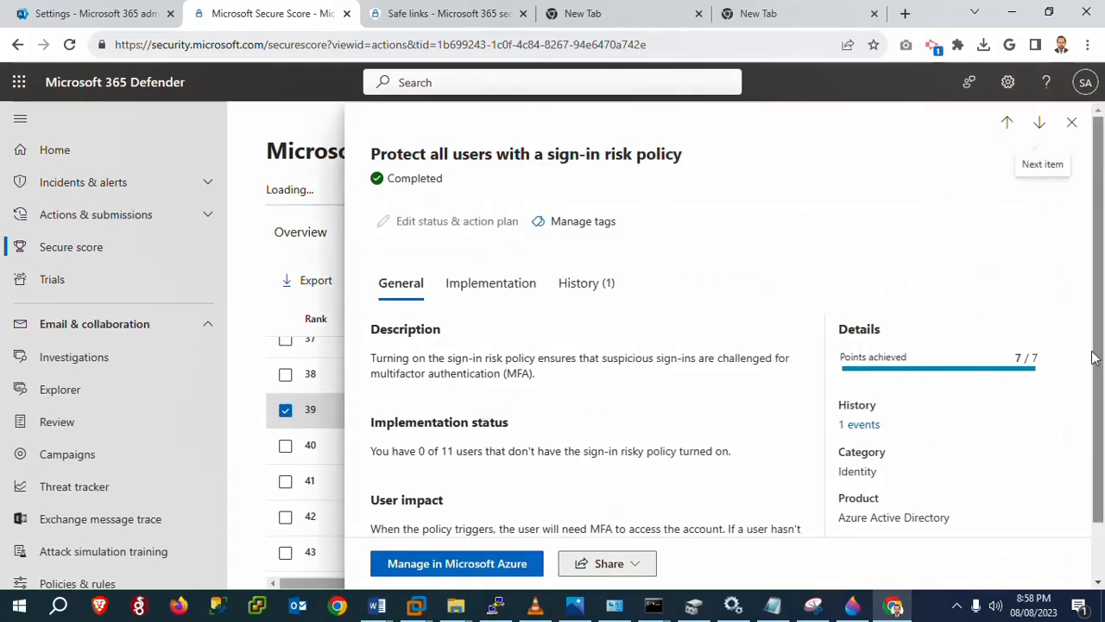
scroll(1102, 488, "down", 1)
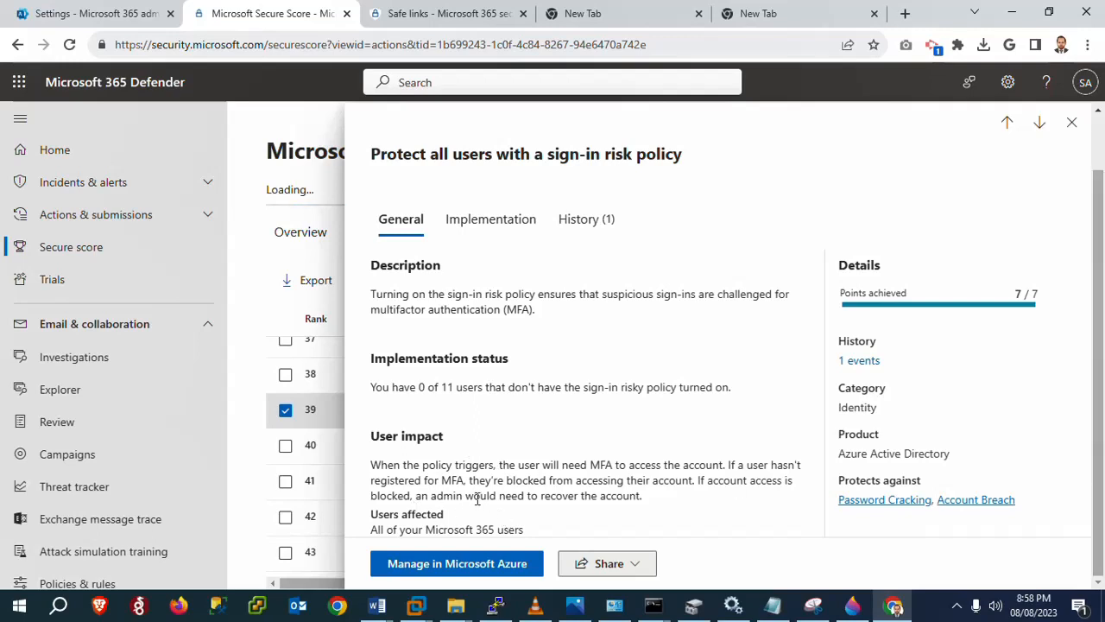
left_click(1071, 124)
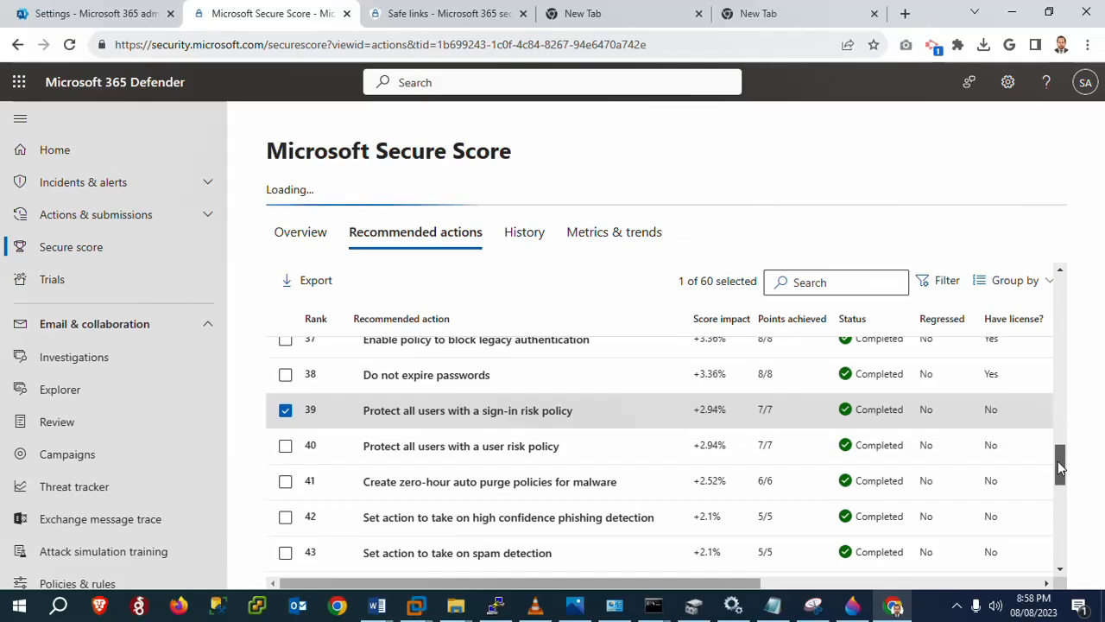
Find the "Restrict anonymous users from joining meetings" recommendation and open its details.
left_click_drag(1058, 461, 1058, 420)
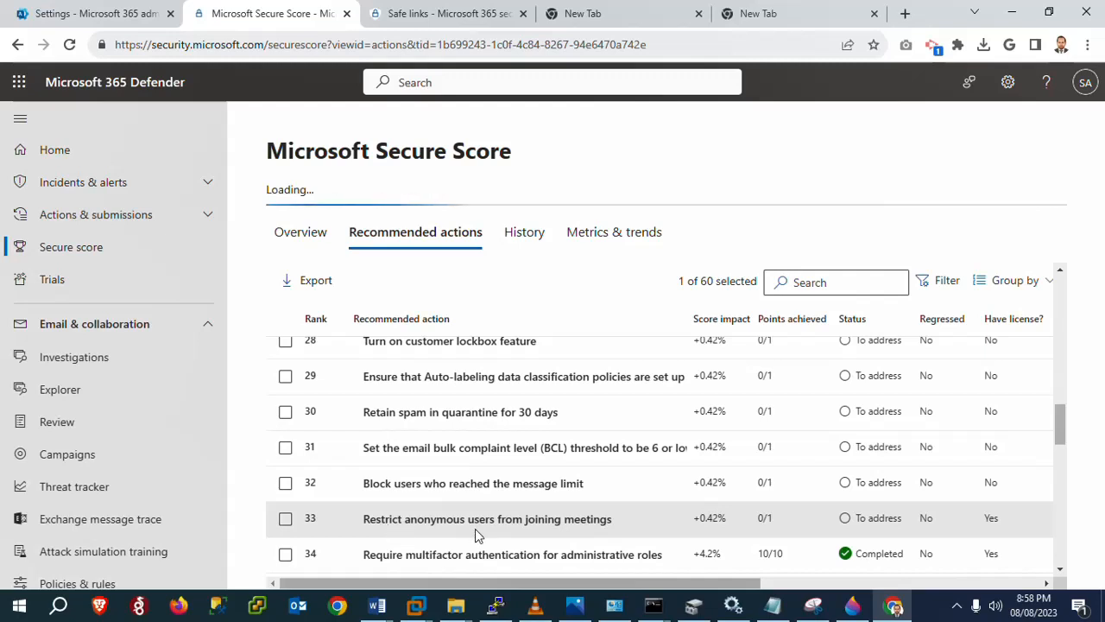
left_click(285, 518)
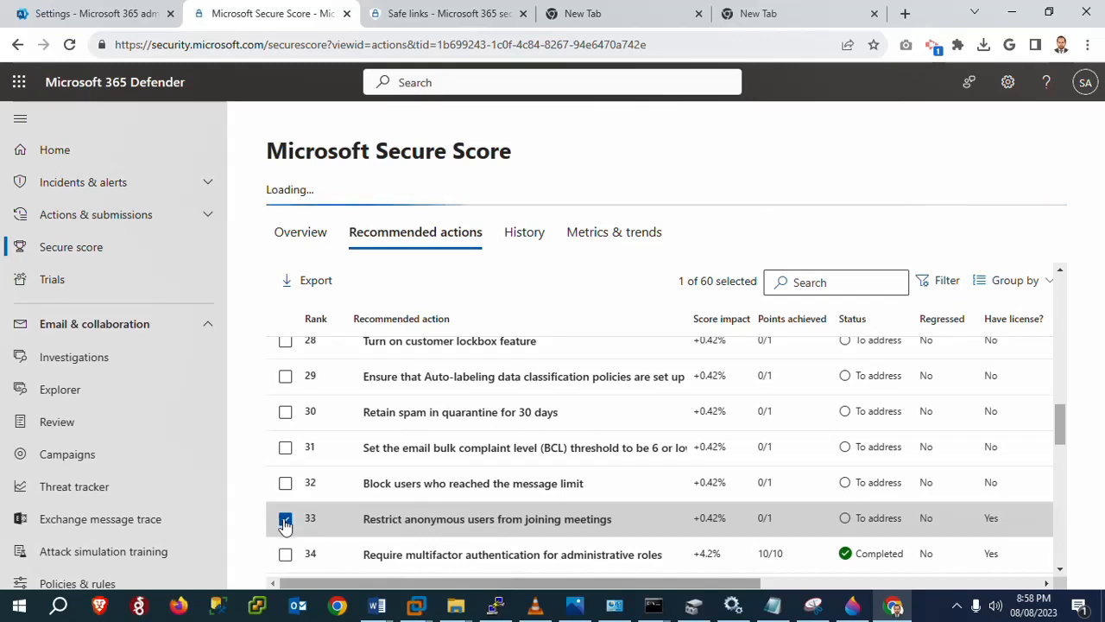
left_click(285, 518)
left_click(316, 518)
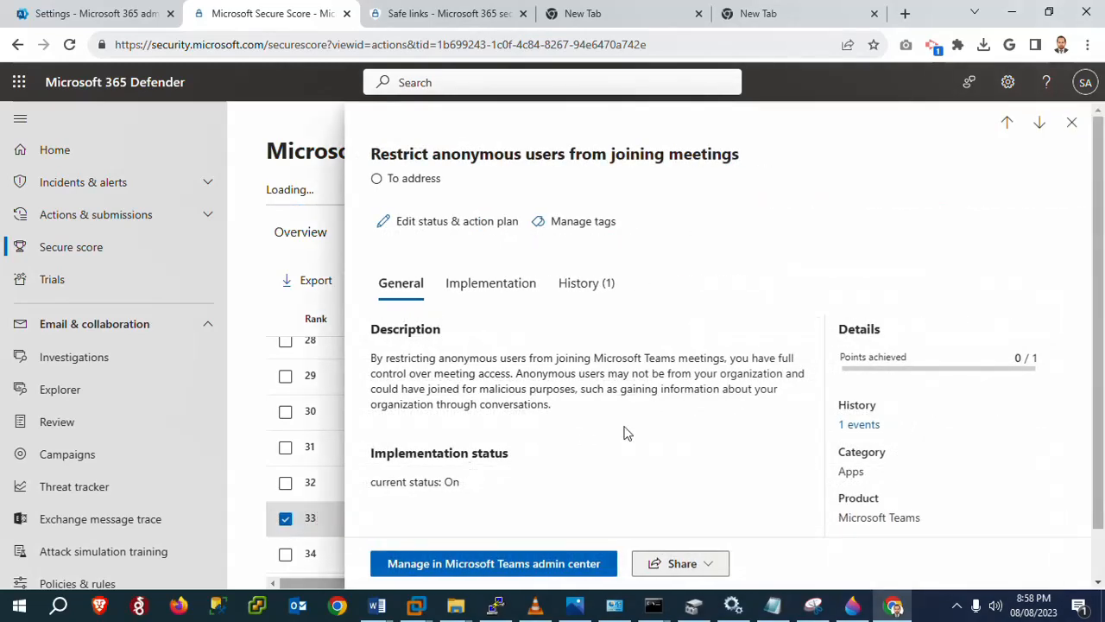
Open the anonymous-user recommendation's settings in the Microsoft Teams admin center, then return to Secure Score and close the recommendation's details.
left_click(488, 563)
left_click(518, 10)
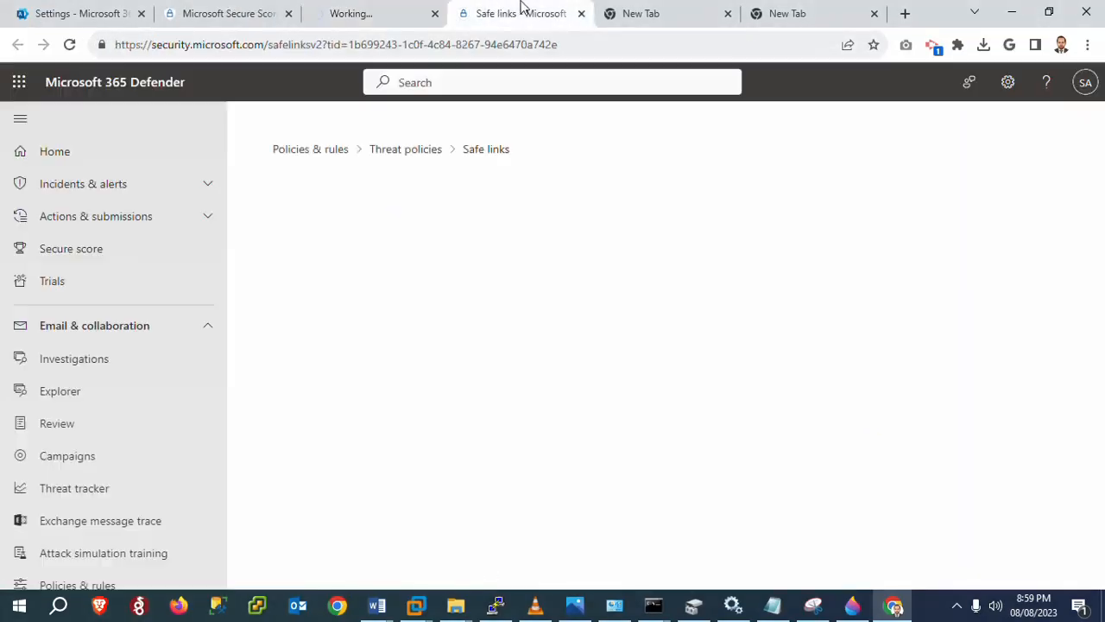
left_click(388, 8)
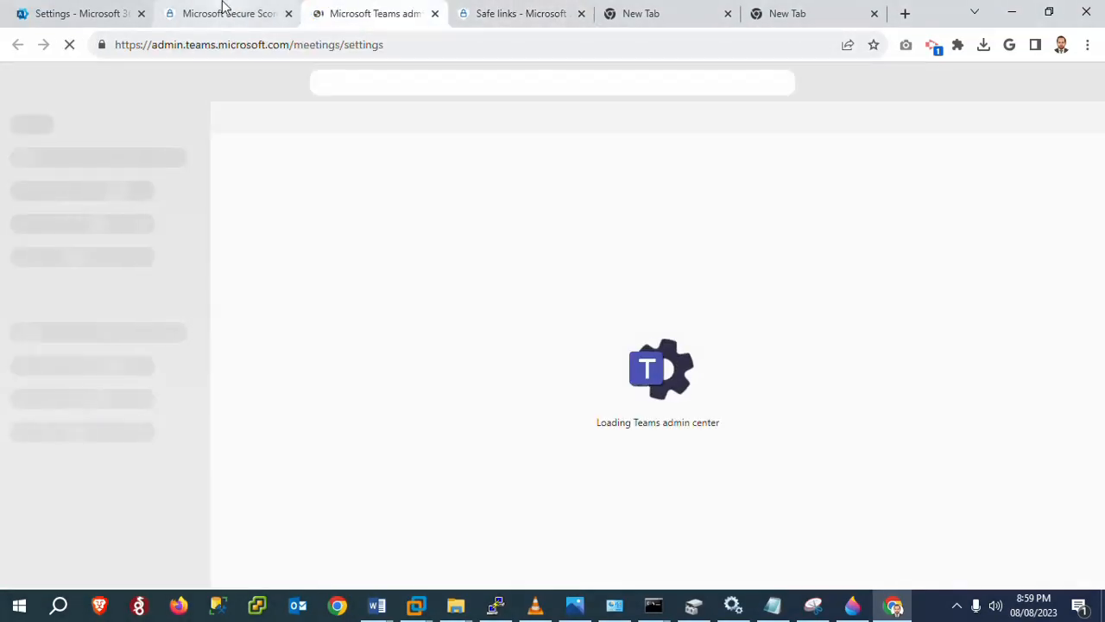
left_click(223, 8)
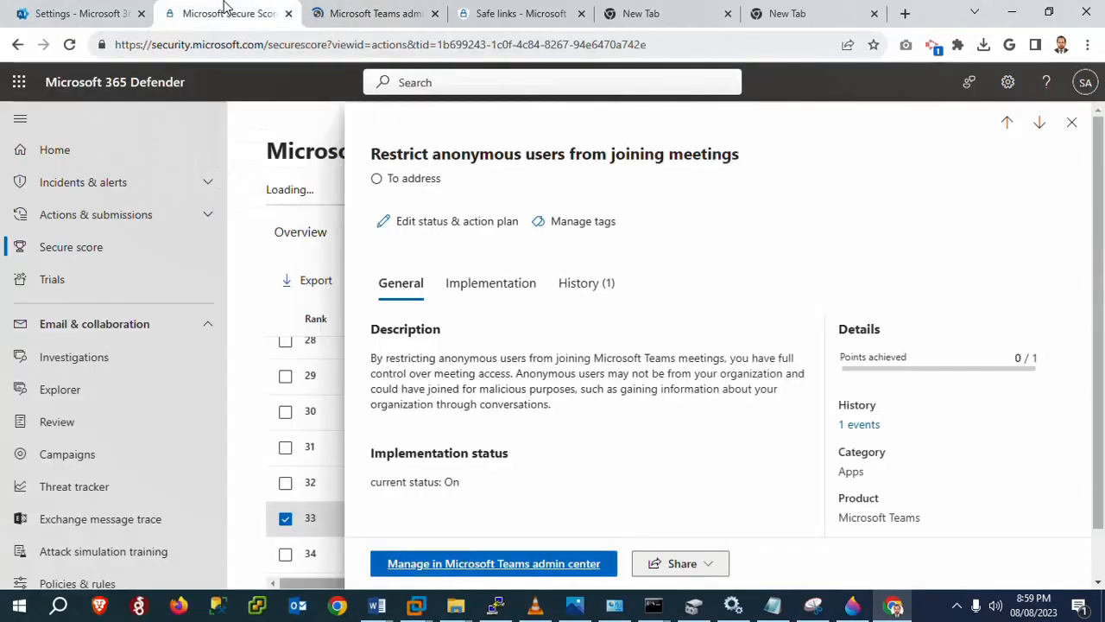
left_click(344, 7)
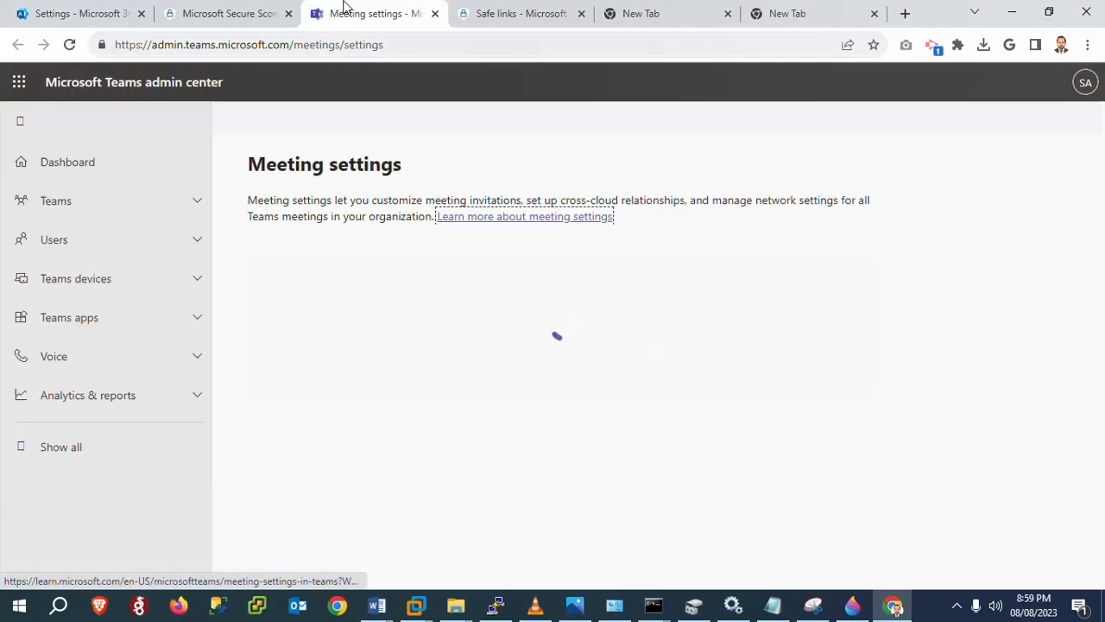
left_click(249, 9)
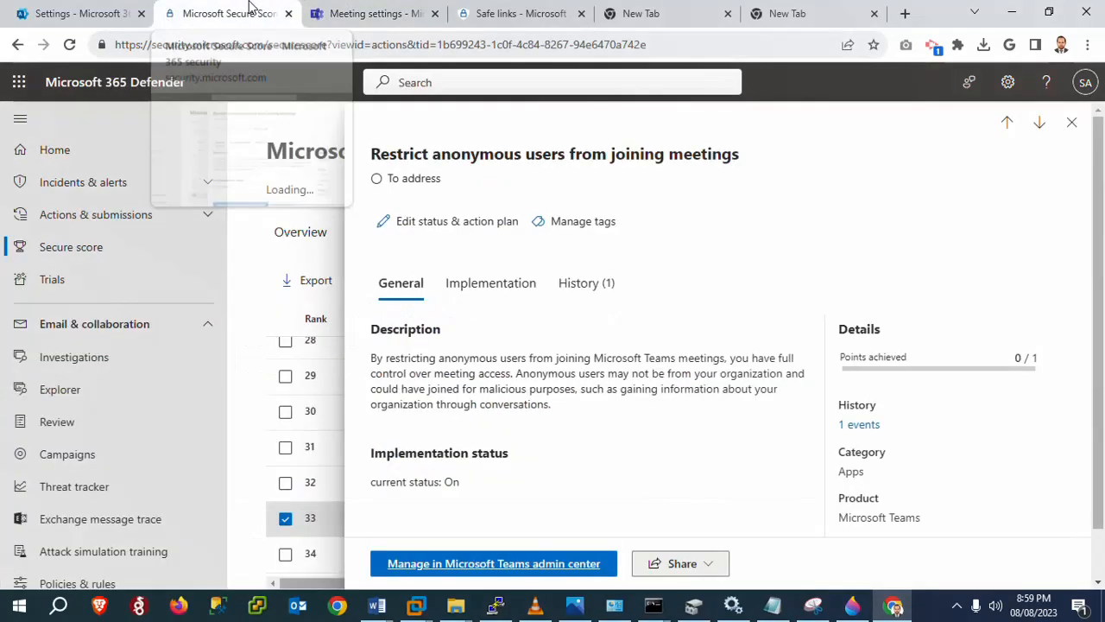
left_click(1072, 122)
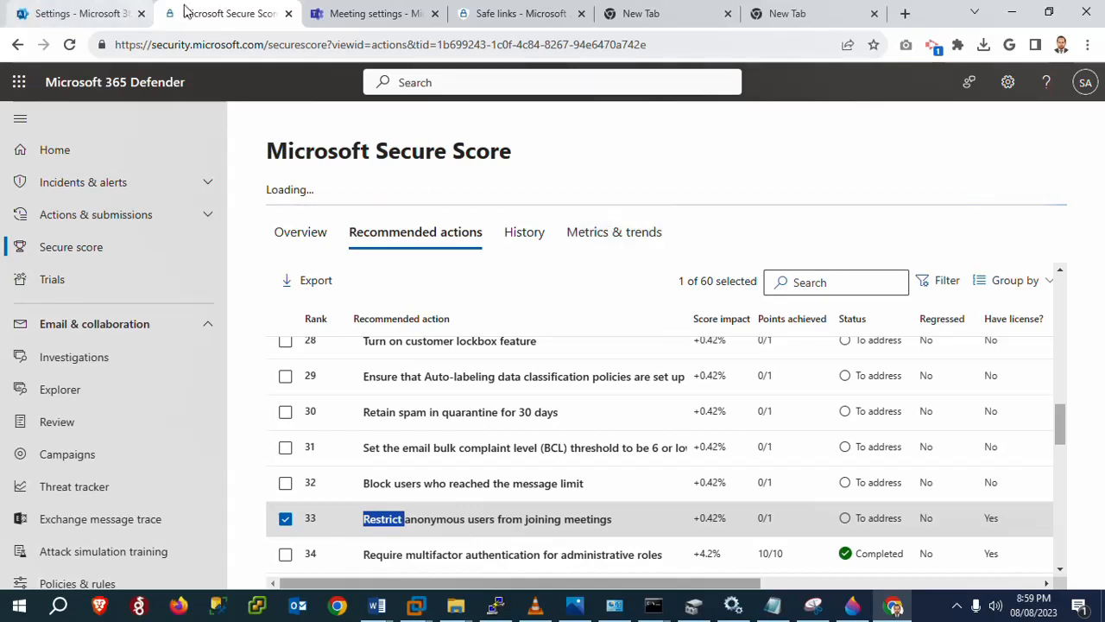
Close Secure Score, check the anonymous participant options in Teams Meeting settings, then close that page and return to the Microsoft 365 admin center.
left_click(288, 13)
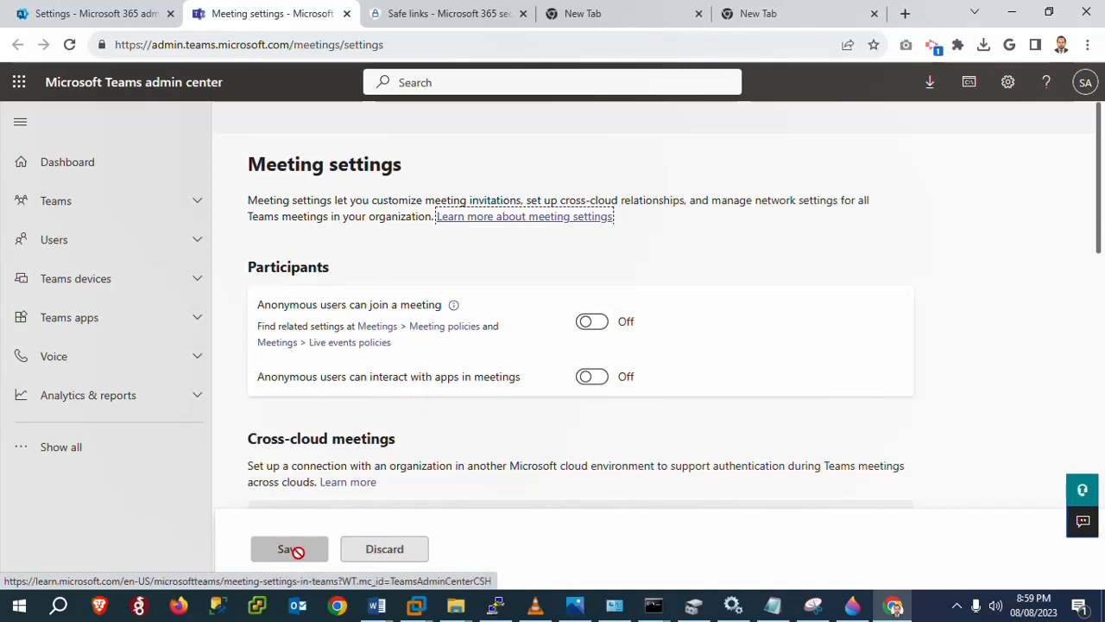
left_click(346, 13)
left_click(76, 7)
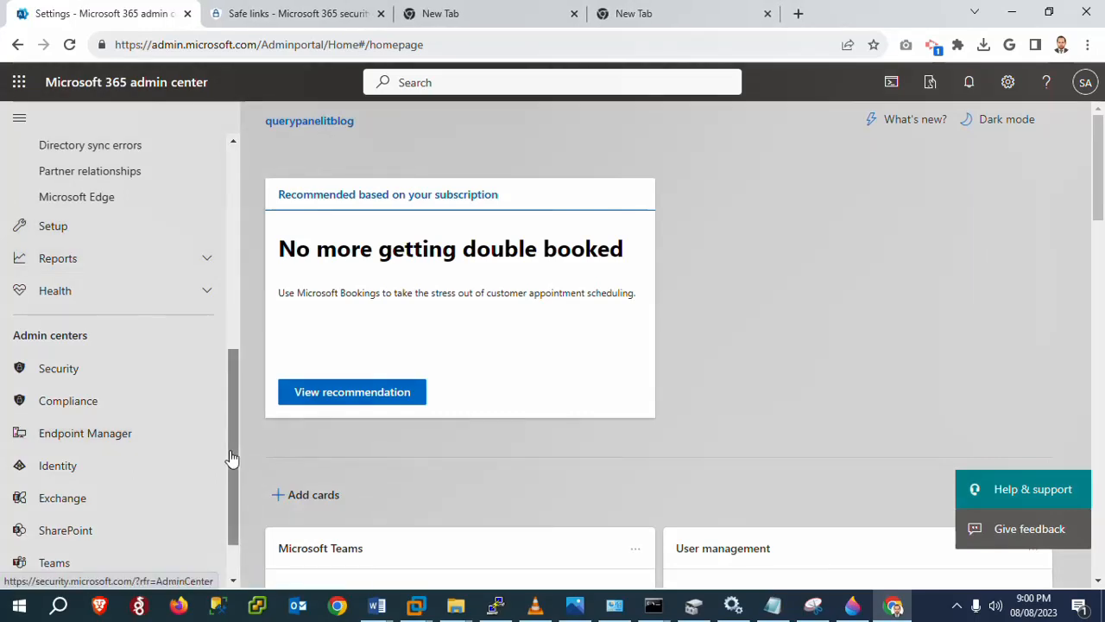
Open multi-factor authentication management from the Active users page, continuing with the signed-in organization account.
left_click_drag(229, 458, 229, 197)
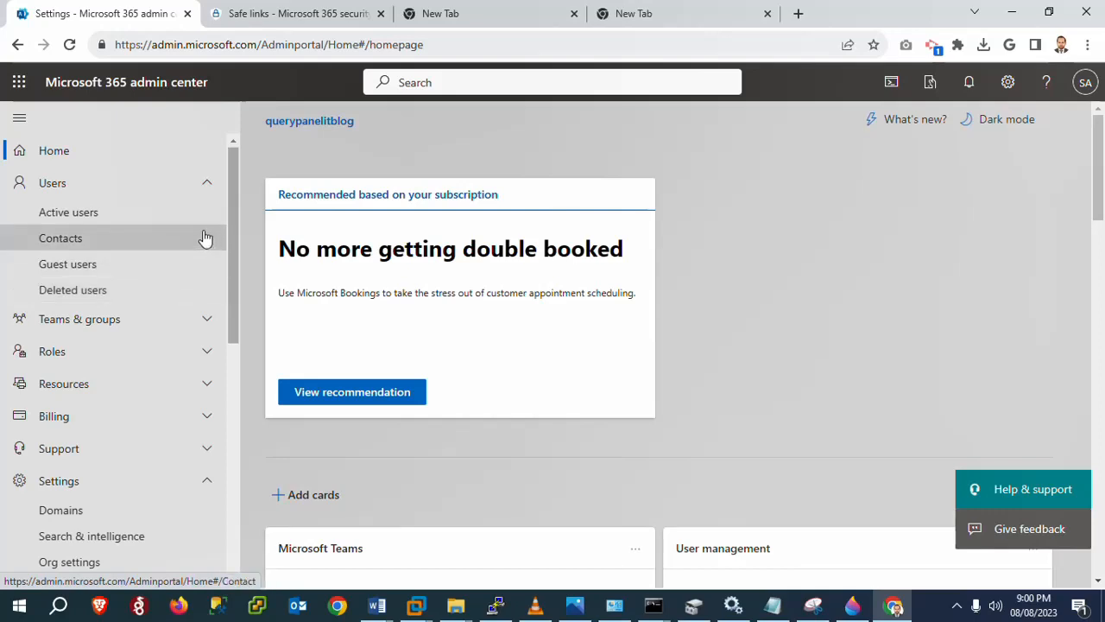
left_click(92, 216)
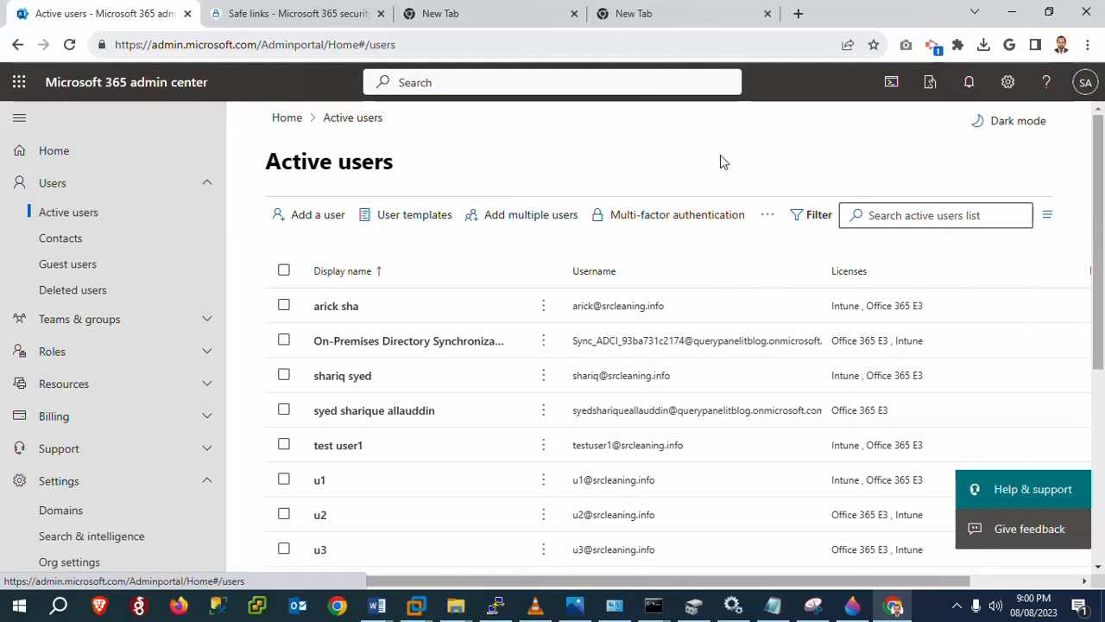
left_click(656, 216)
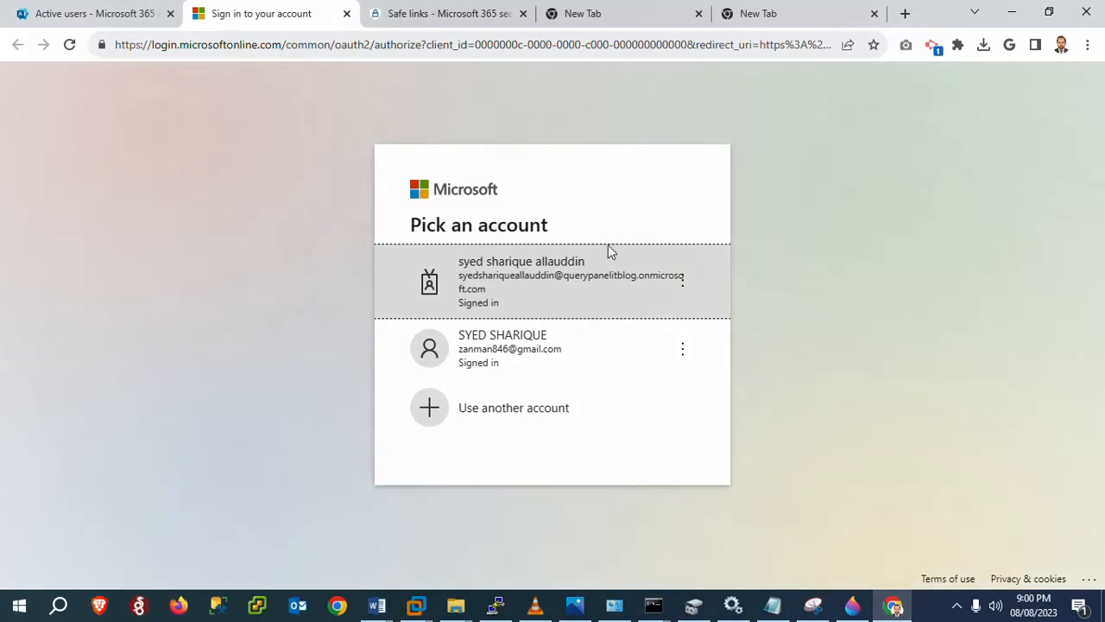
left_click(533, 296)
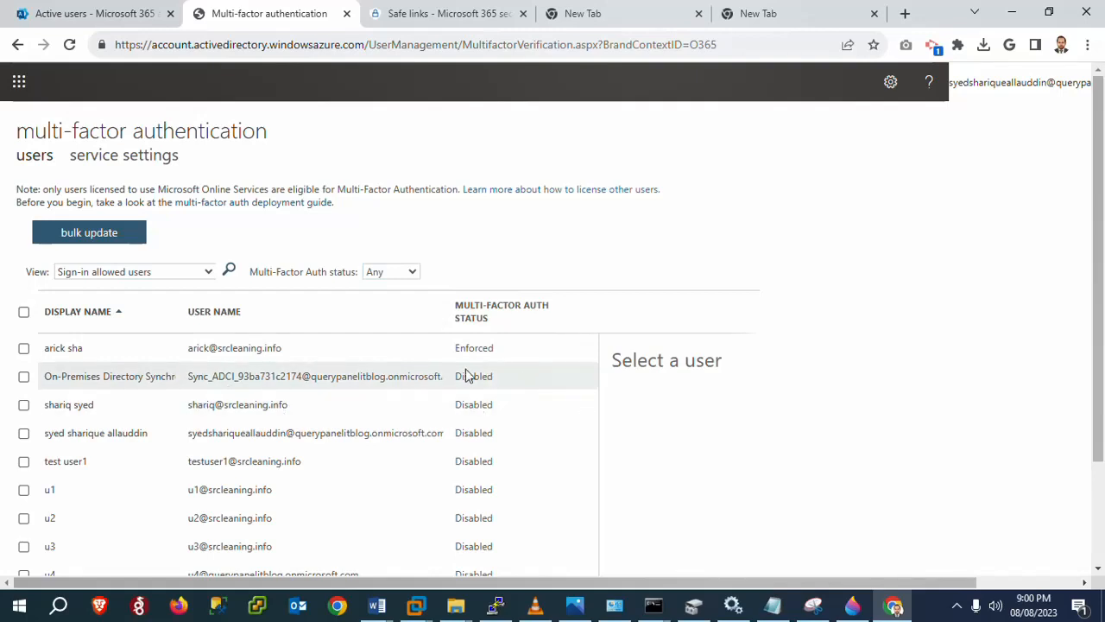
Check the CSV bulk update dialog, then enable multi-factor authentication for the user listed directly below the On-Premises Directory Synchronization account.
left_click(24, 405)
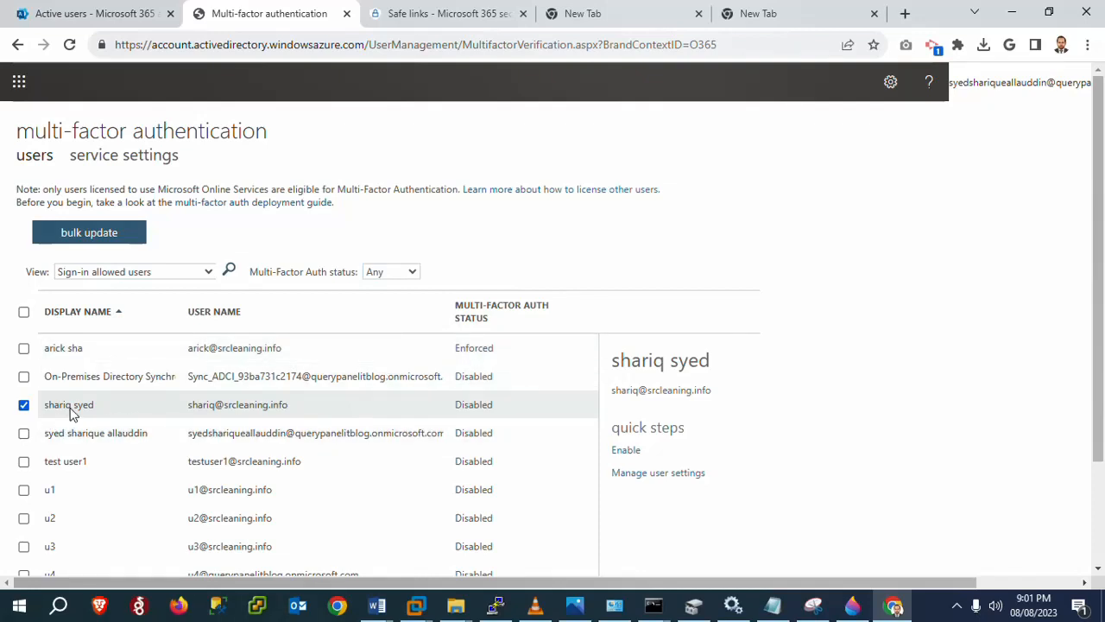
left_click(23, 404)
left_click(473, 413)
left_click(107, 236)
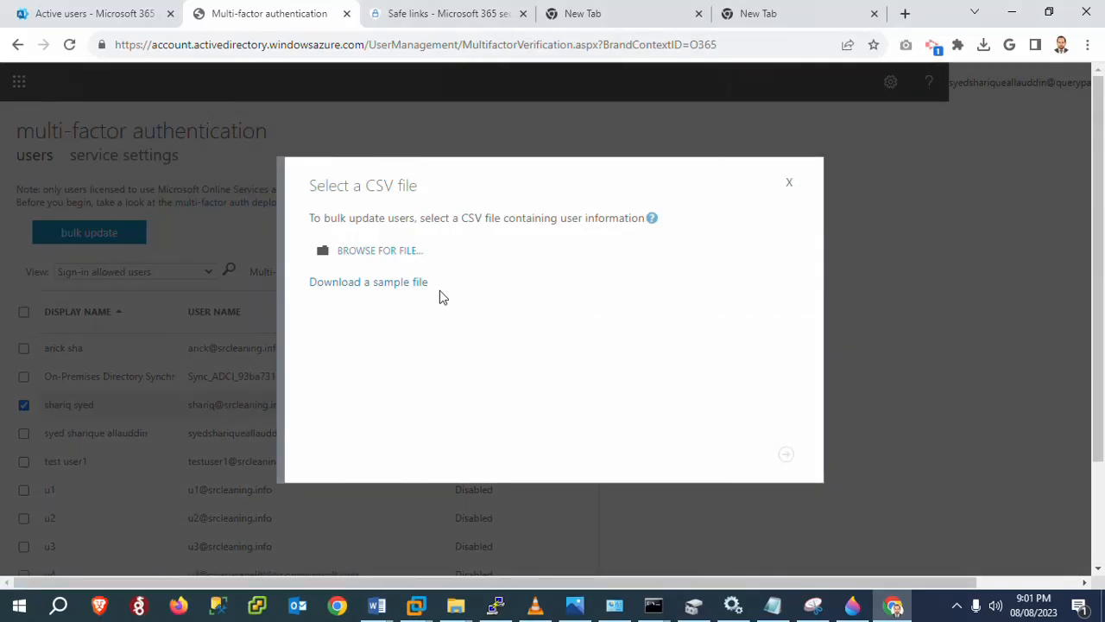
left_click(788, 184)
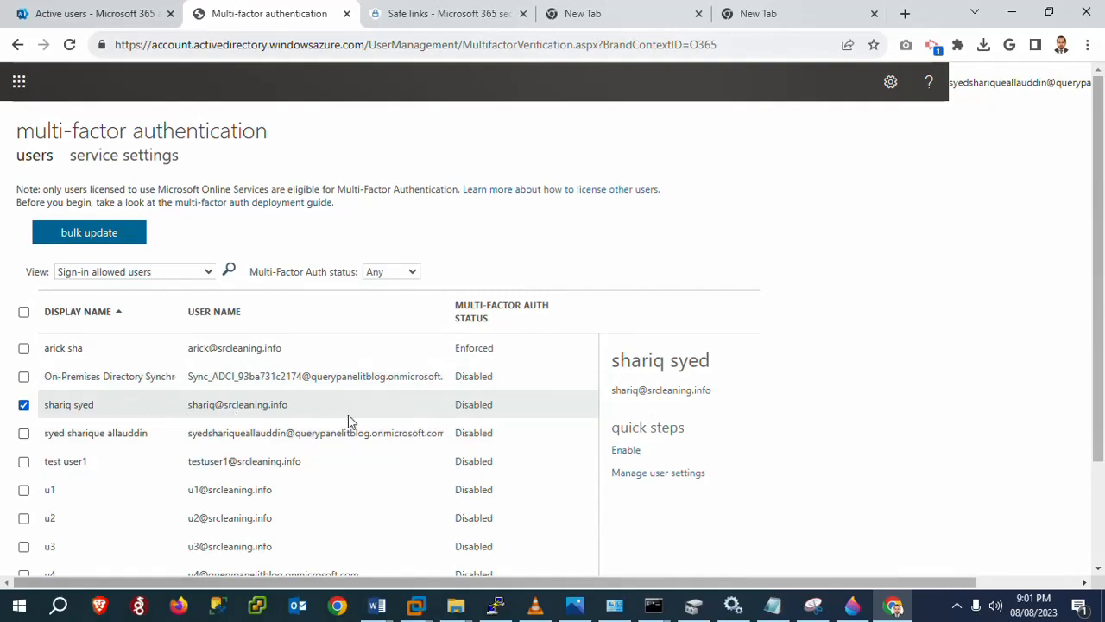
left_click(634, 453)
left_click(623, 418)
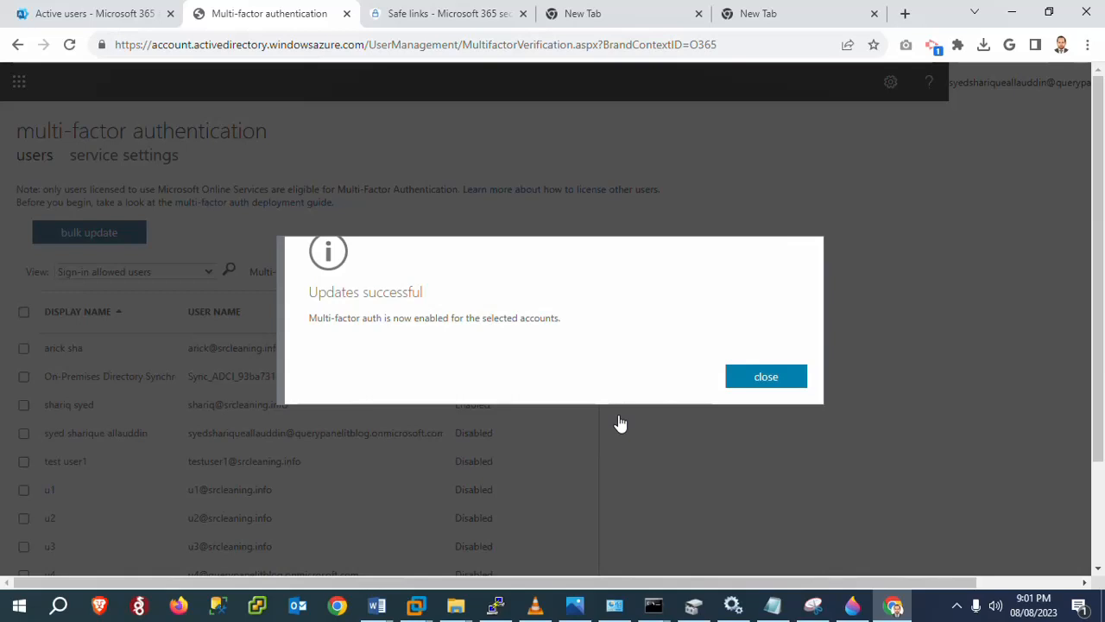
left_click(765, 377)
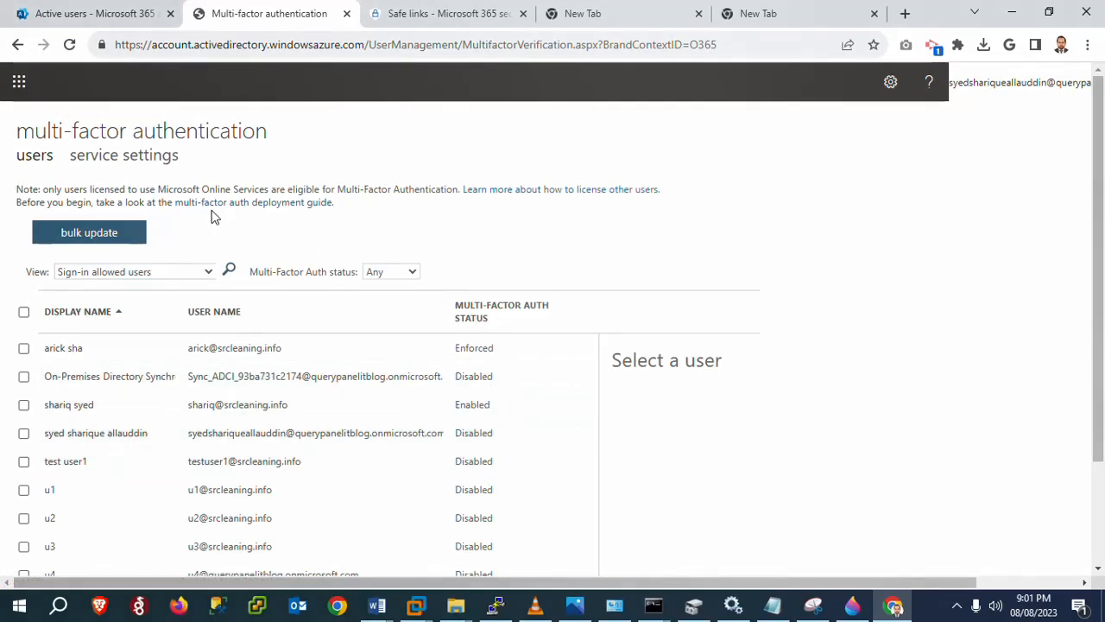
Refresh the multi-factor authentication user list, then review the service settings for app passwords, verification options and trusted devices.
left_click(76, 47)
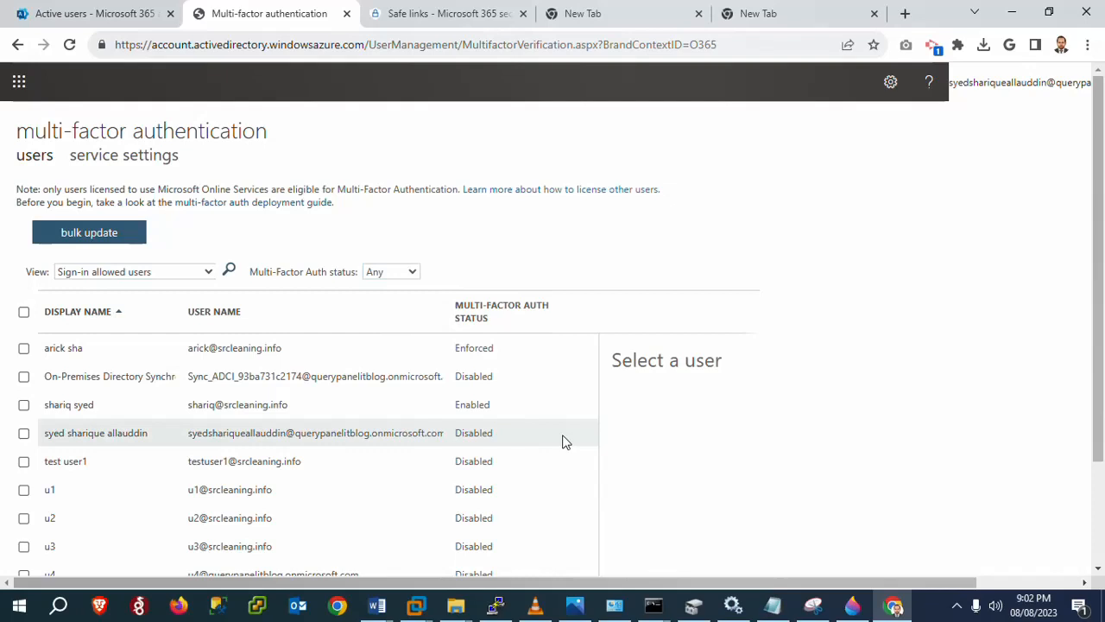
left_click(128, 160)
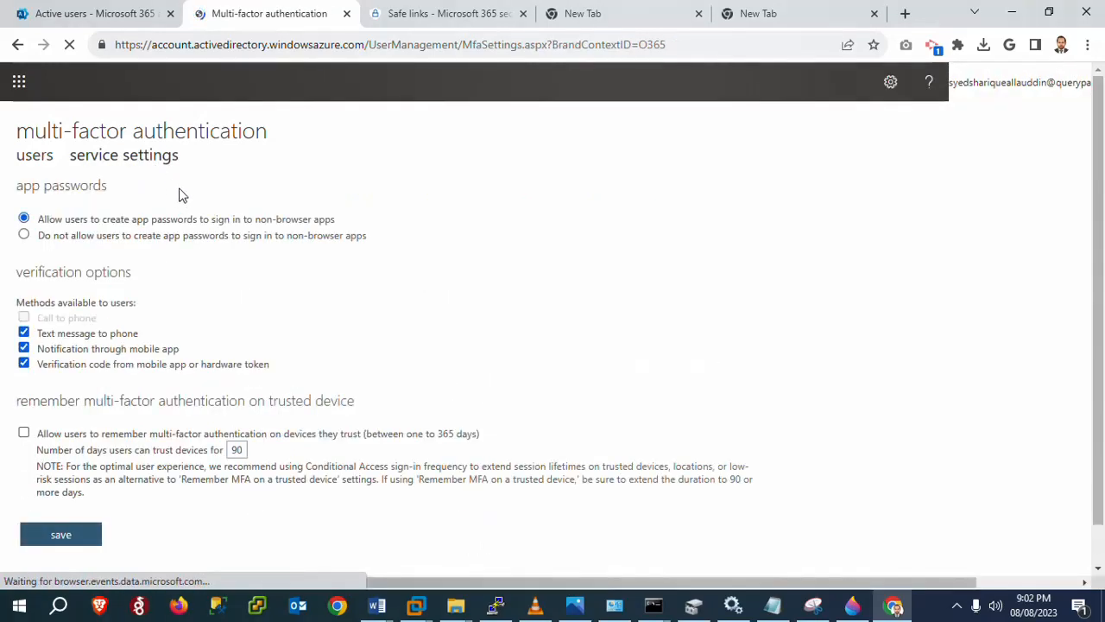
scroll(1104, 250, "down", 1)
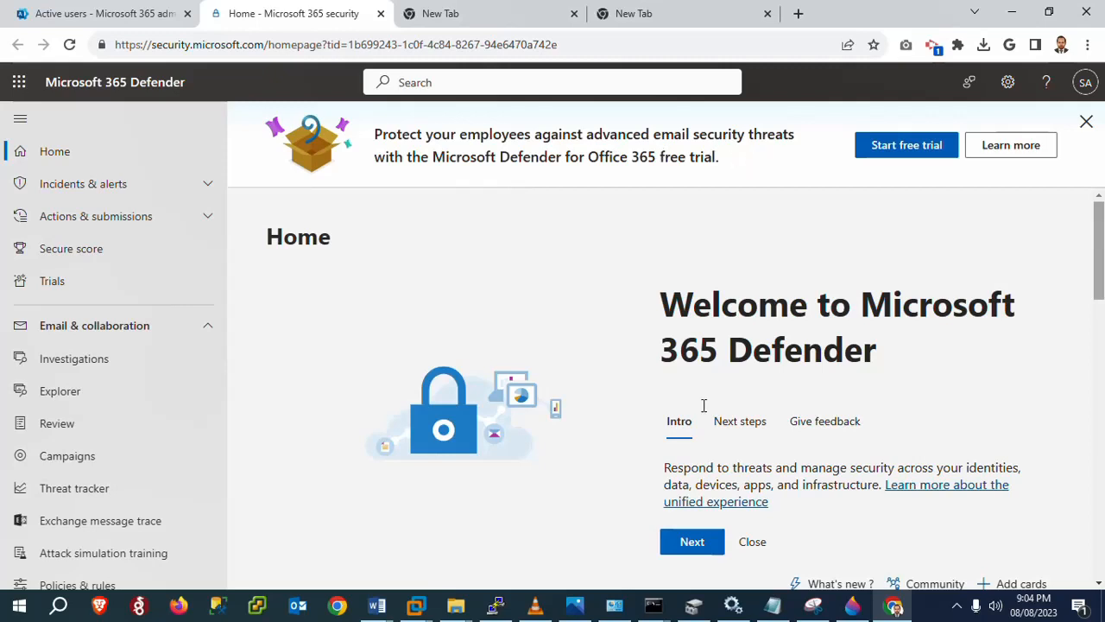
Step through and finish the Microsoft 365 Defender welcome introduction, then review the Microsoft Secure Score card's trend and category breakdown.
left_click(681, 544)
scroll(859, 306, "down", 3)
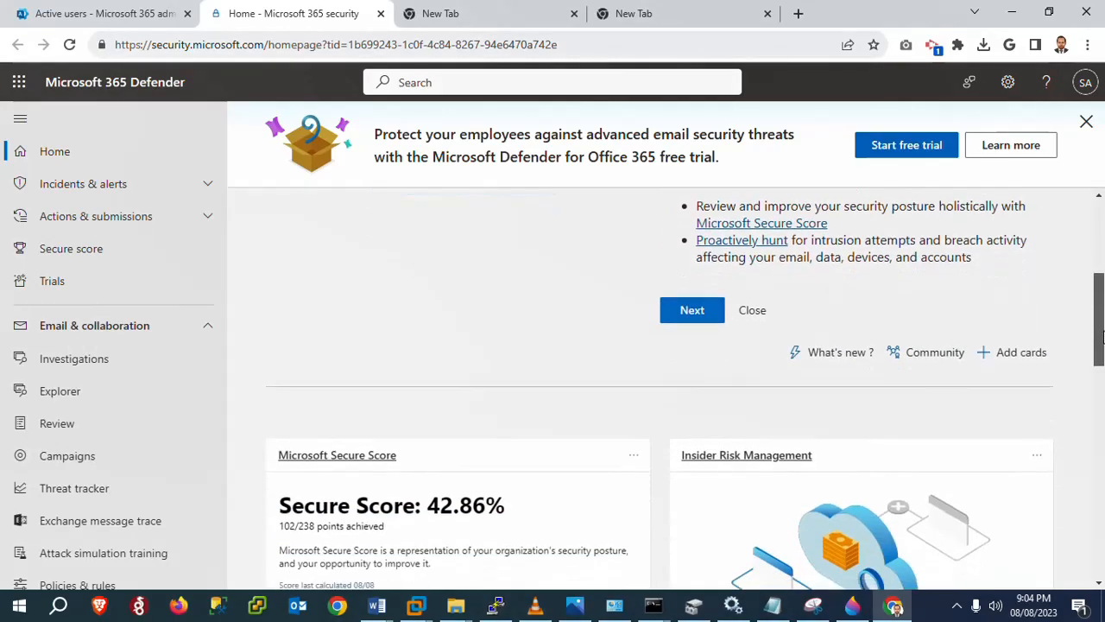
left_click(685, 312)
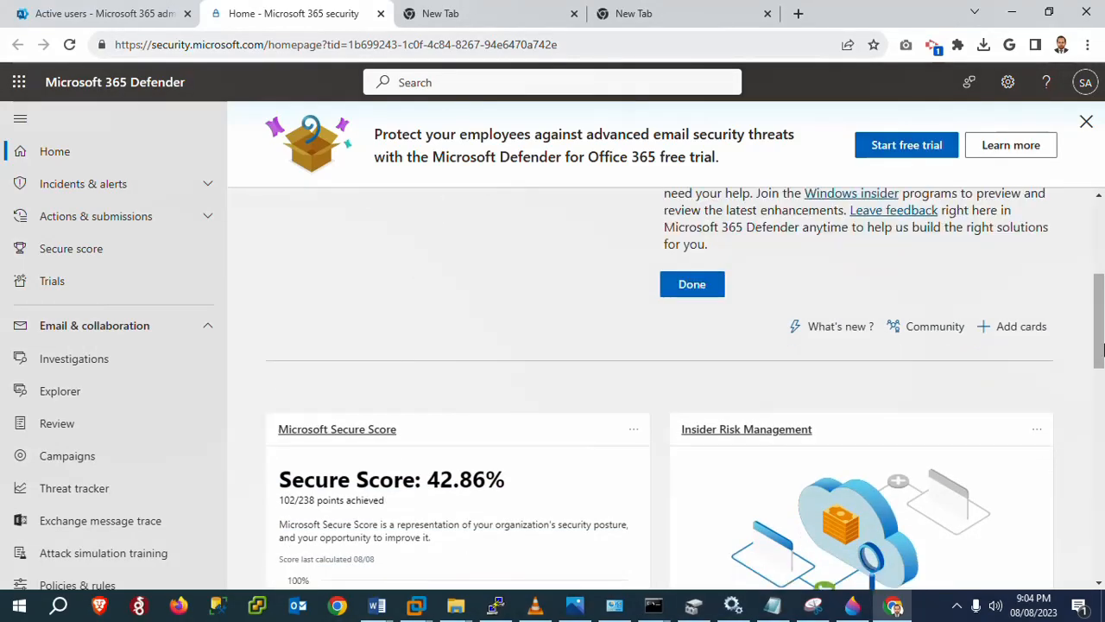
left_click_drag(1099, 346, 1101, 277)
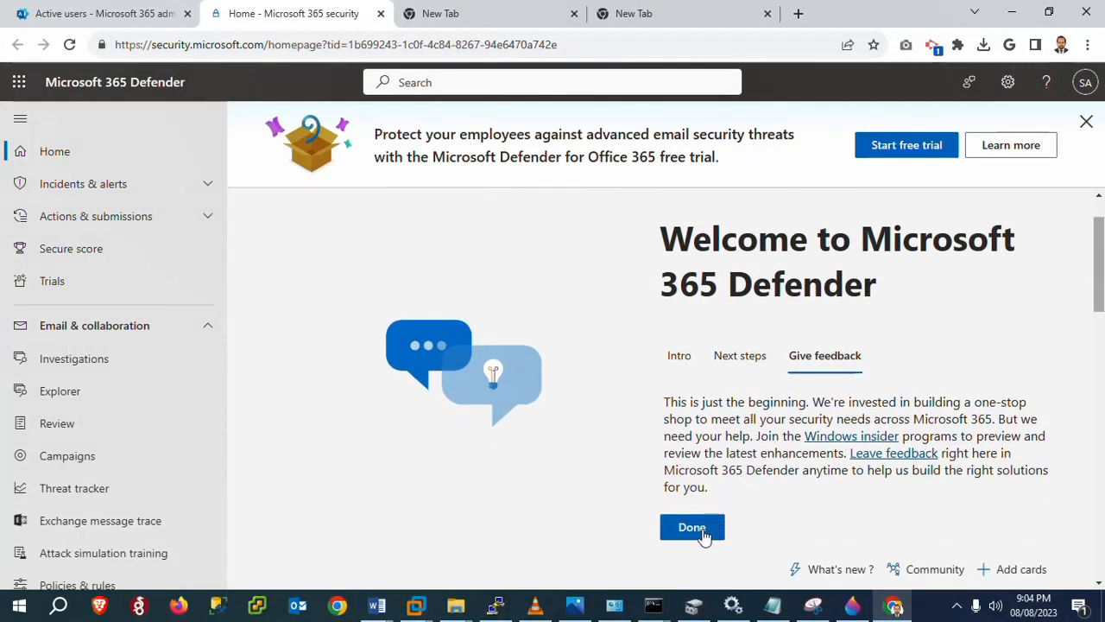
left_click(701, 535)
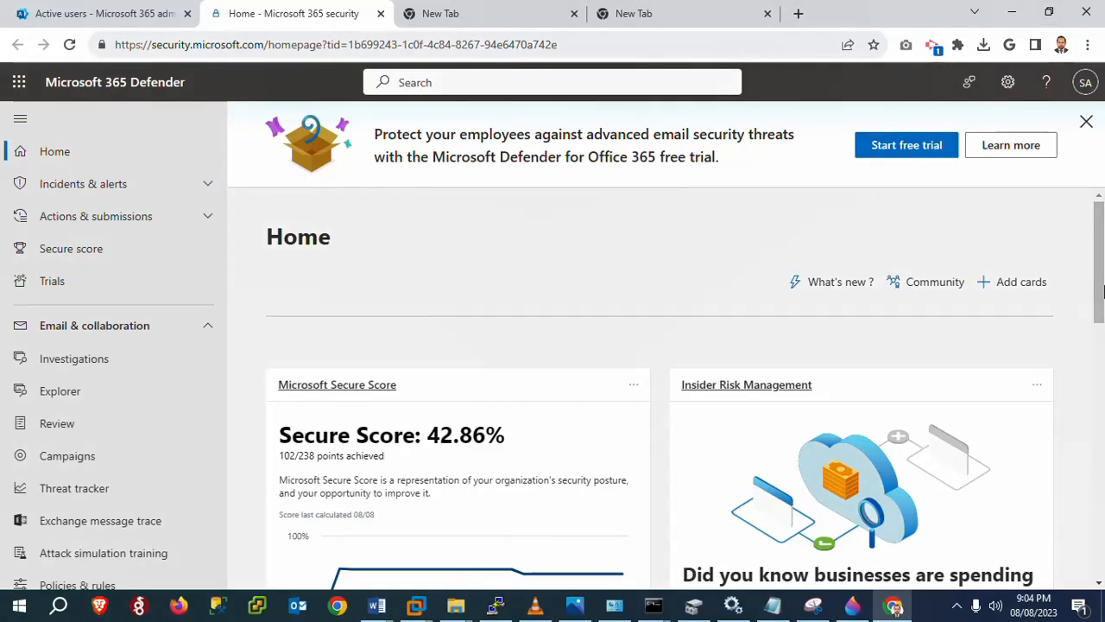
left_click_drag(1101, 289, 1102, 369)
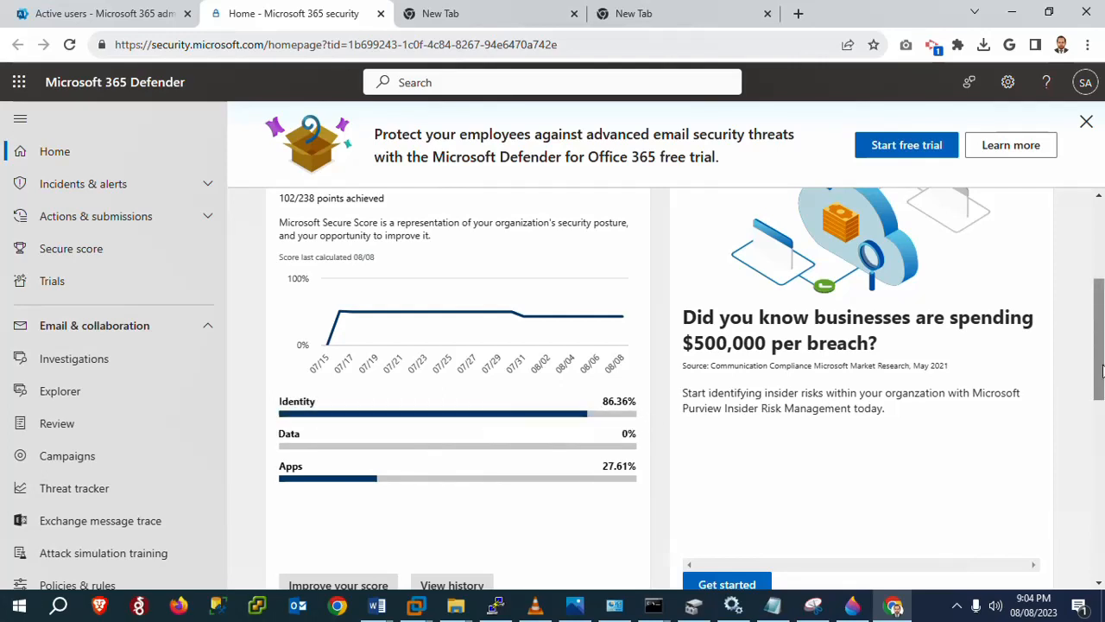
mouse_move(1101, 370)
left_mouse_down()
mouse_move(1101, 270)
mouse_move(1101, 368)
left_mouse_up()
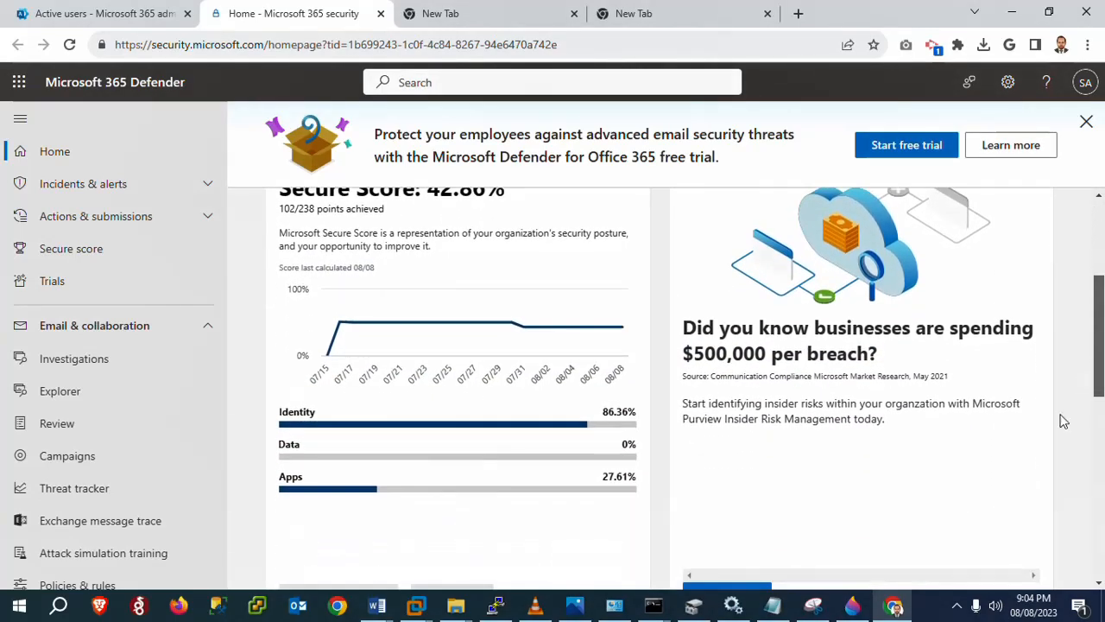
left_click(956, 607)
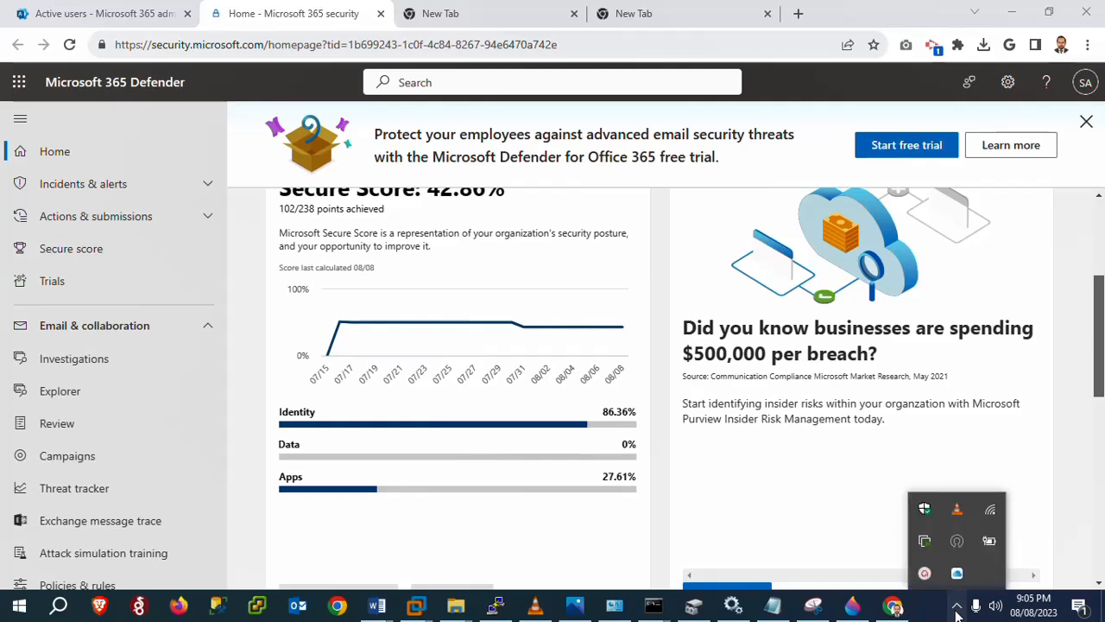
left_click(925, 572)
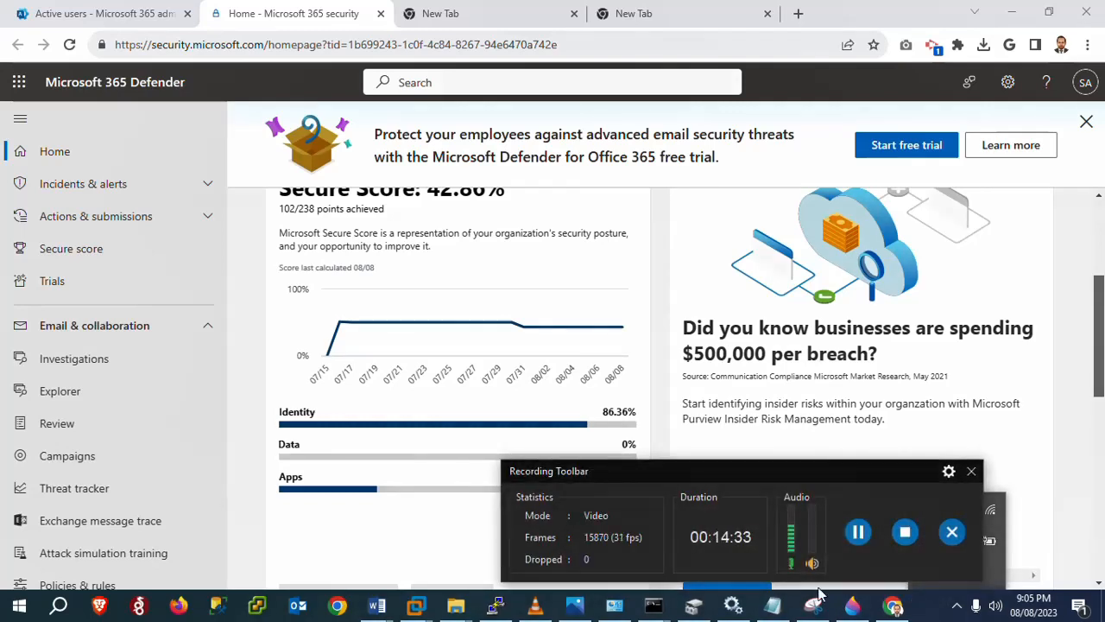